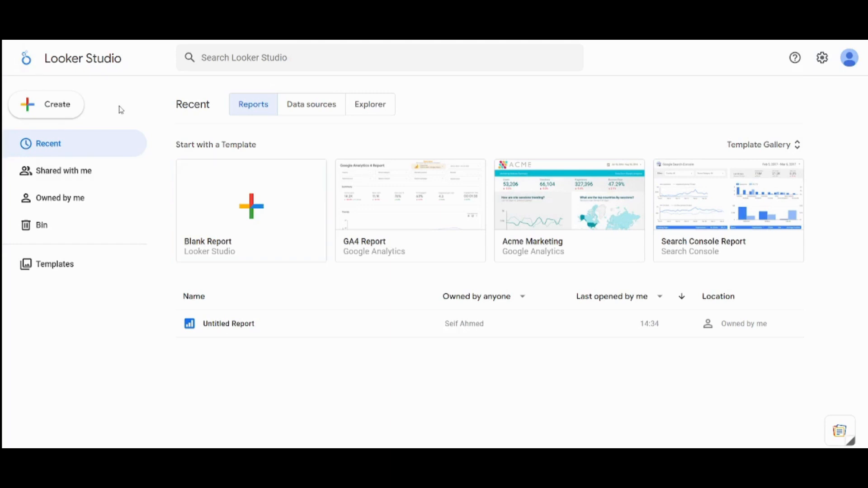
# - Create a blank report and connect it to the Class Data worksheet of the Google Sheets file Copy of Example Spreadsheet
pyautogui.click(50, 104)
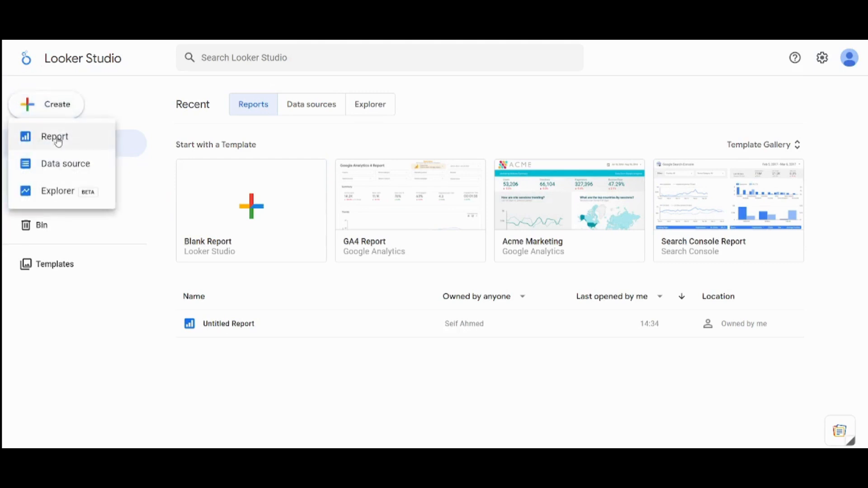
pyautogui.click(116, 350)
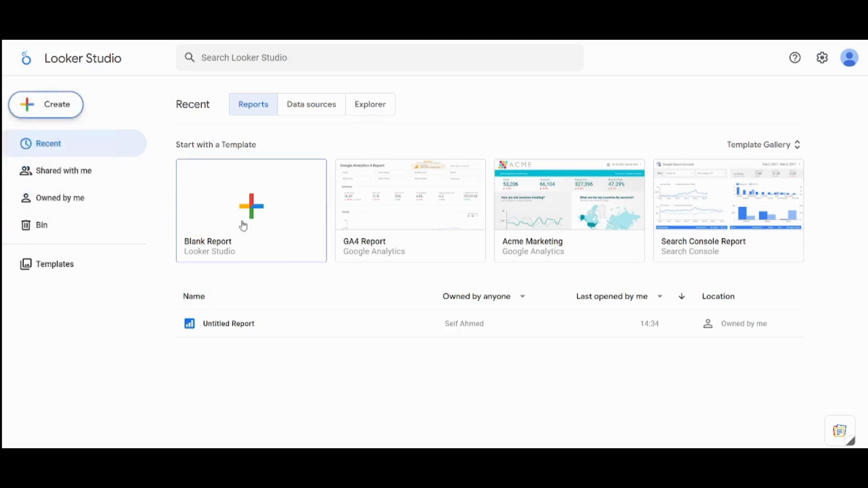
pyautogui.click(256, 222)
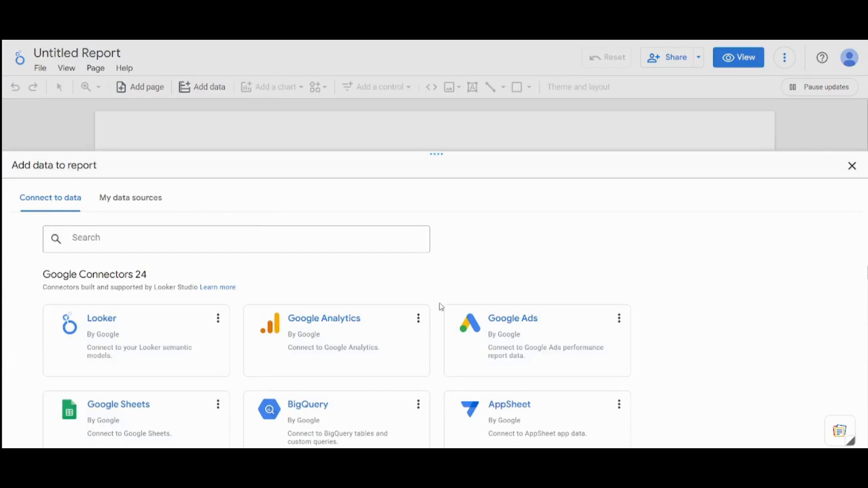
pyautogui.click(131, 436)
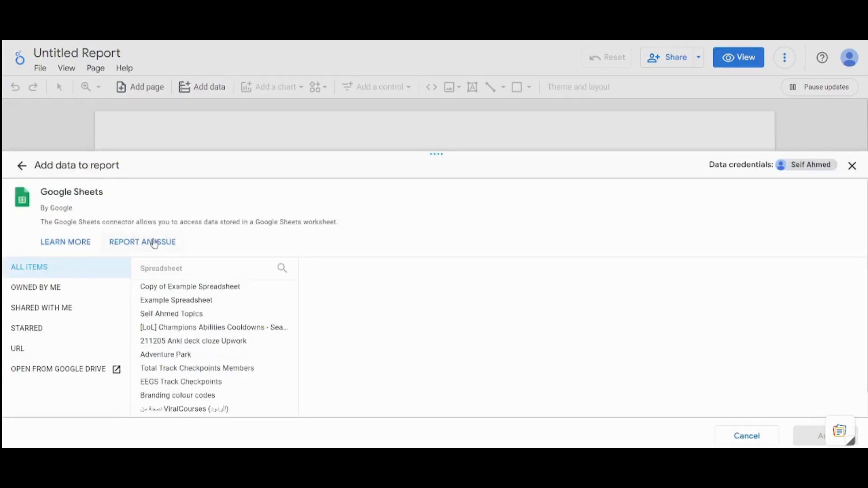
pyautogui.click(196, 286)
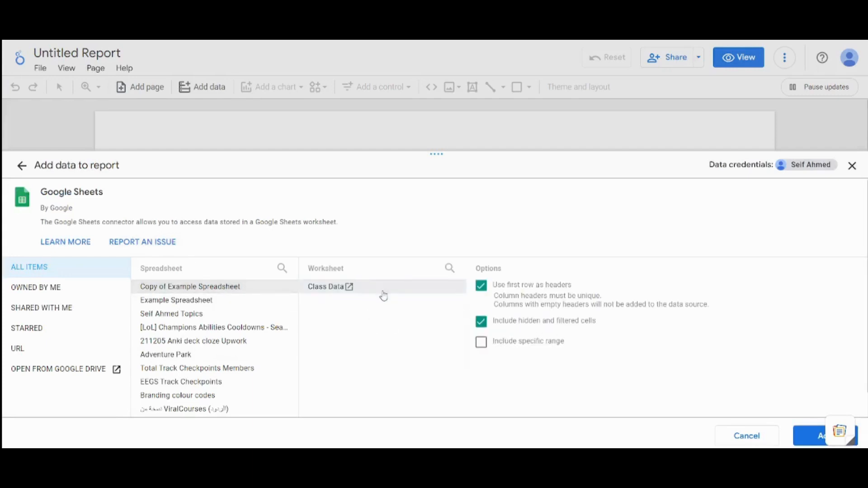
pyautogui.click(831, 434)
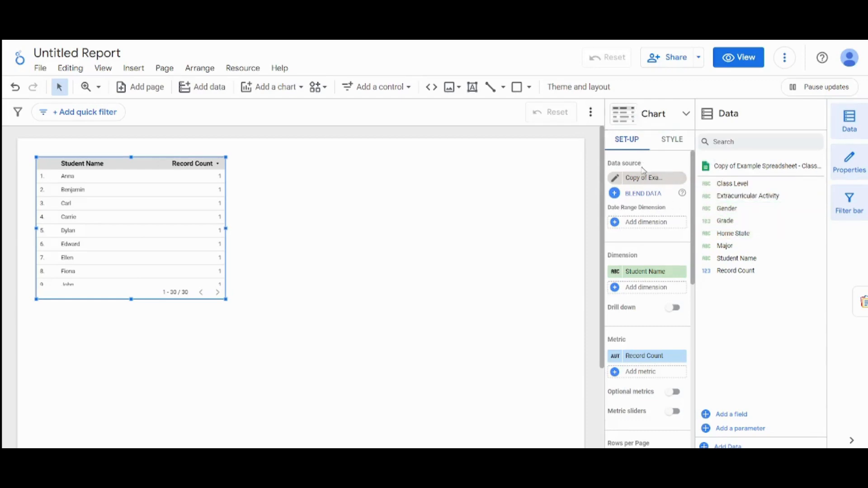
# - Add the Class Level dimension to the table, replace its Record Count metric with Grade, and enlarge the table on the page
pyautogui.scroll(-1, 695, 216)
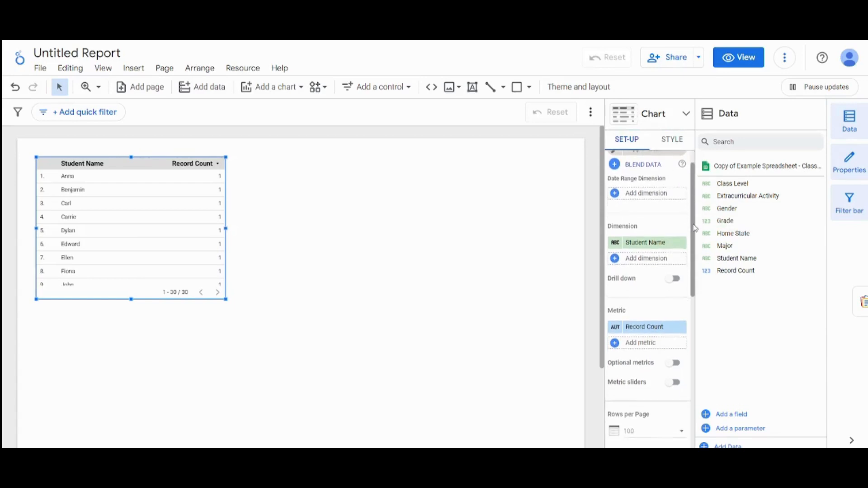
pyautogui.scroll(1, 692, 208)
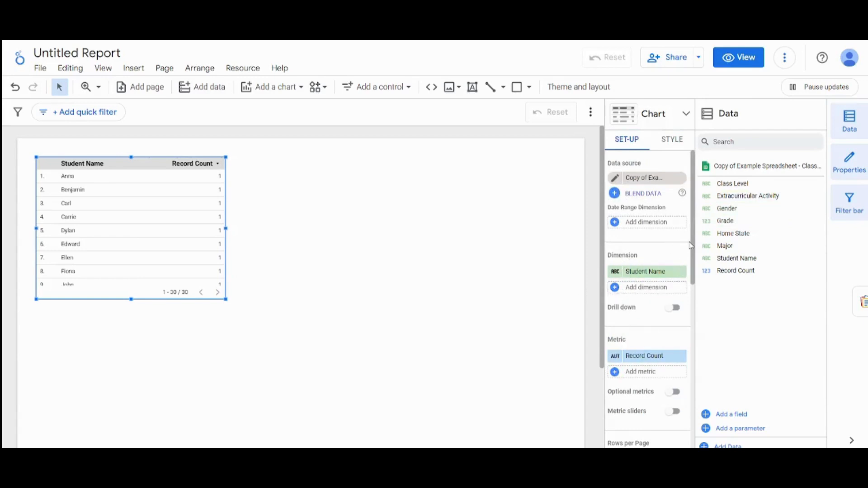
pyautogui.scroll(-1, 691, 249)
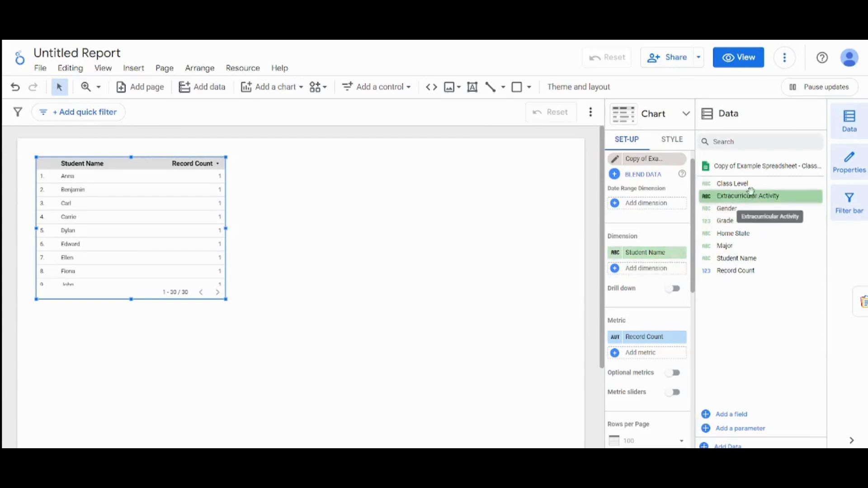
pyautogui.moveTo(746, 186); pyautogui.dragTo(660, 268)
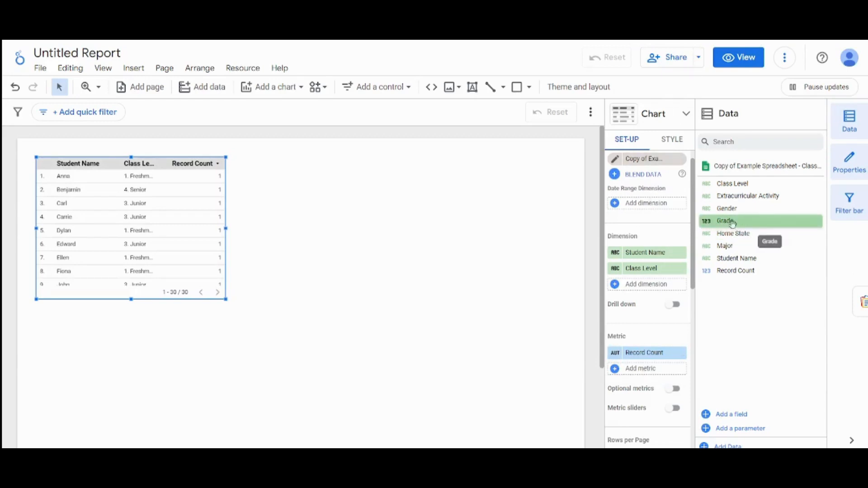
pyautogui.moveTo(742, 234); pyautogui.dragTo(650, 370)
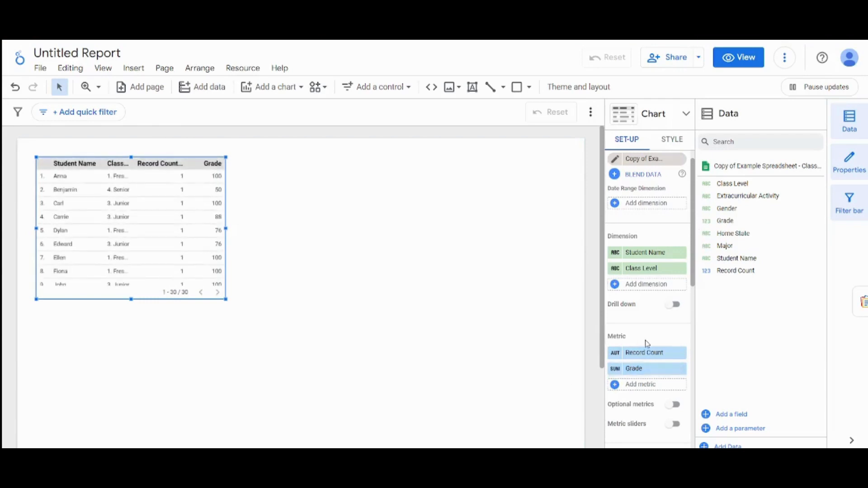
pyautogui.click(683, 354)
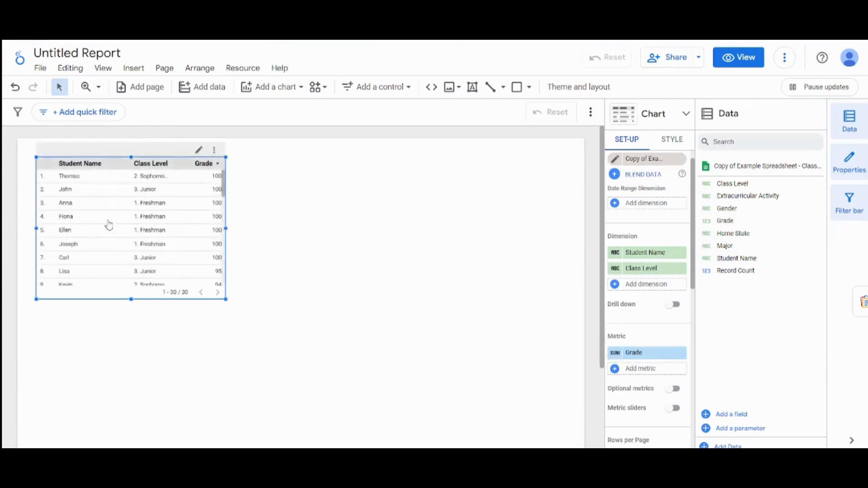
pyautogui.moveTo(227, 301); pyautogui.dragTo(482, 386)
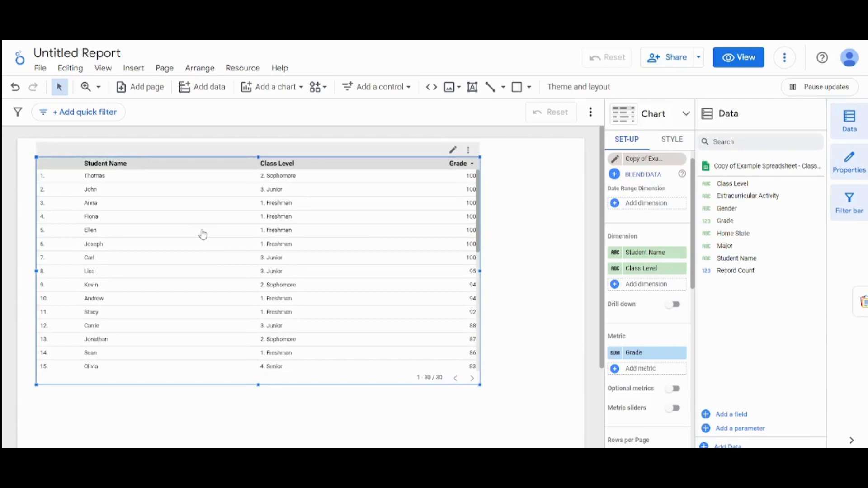
# - Delete the table and place a plain scorecard in the upper part of the report page
pyautogui.press('Delete')
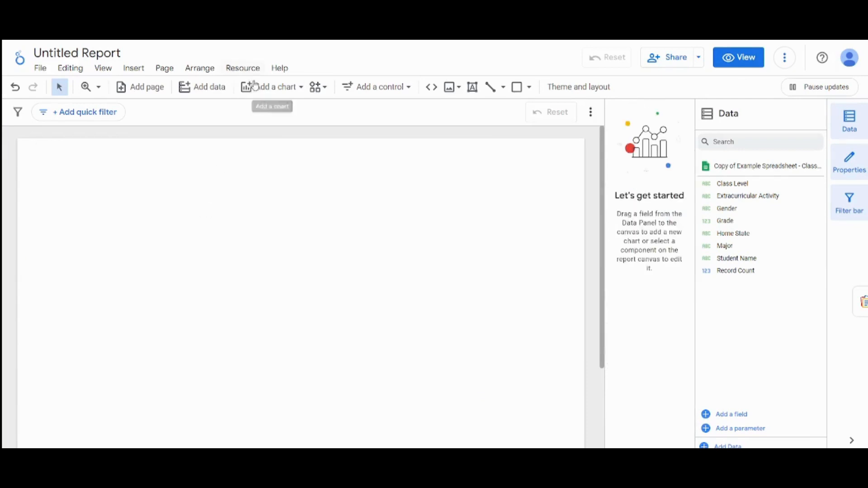
pyautogui.click(284, 90)
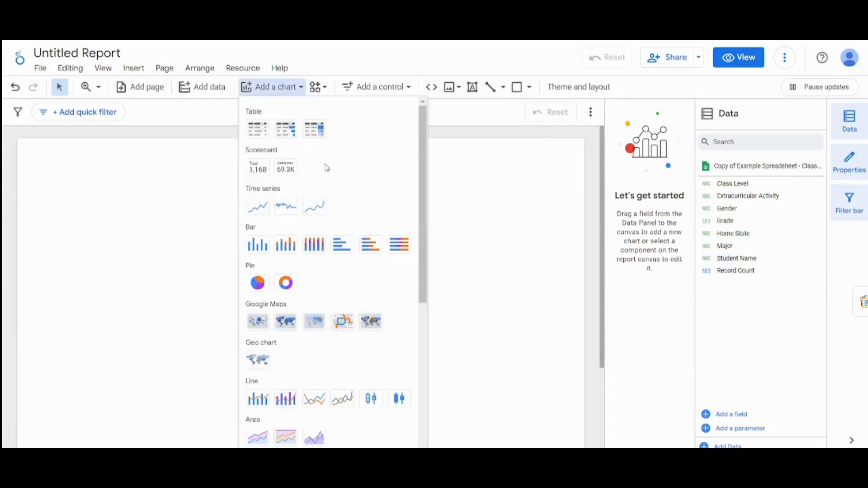
pyautogui.click(260, 175)
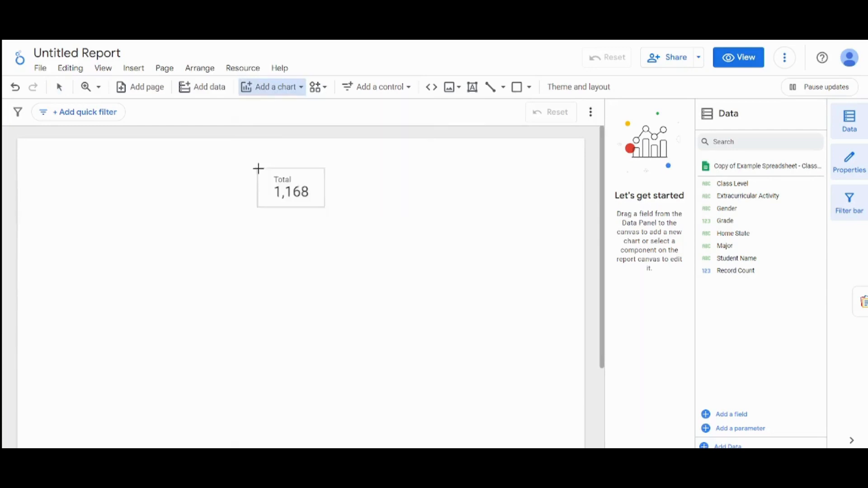
pyautogui.moveTo(186, 202); pyautogui.dragTo(261, 251)
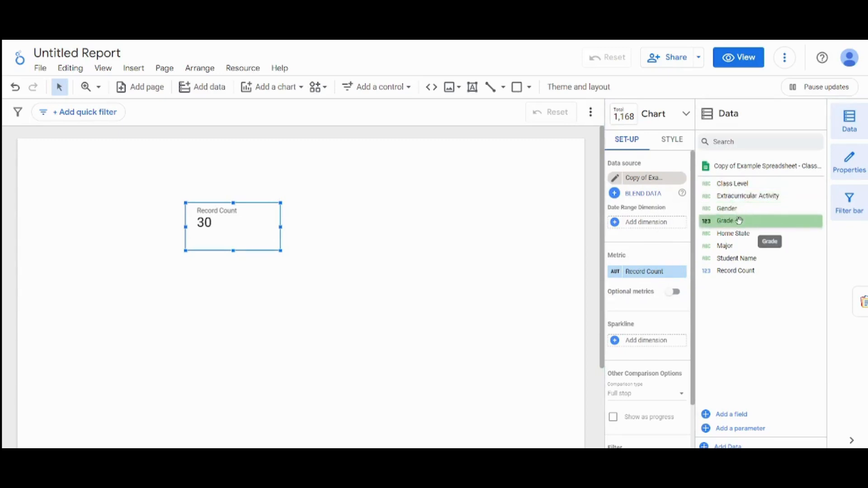
pyautogui.moveTo(739, 221); pyautogui.dragTo(655, 342)
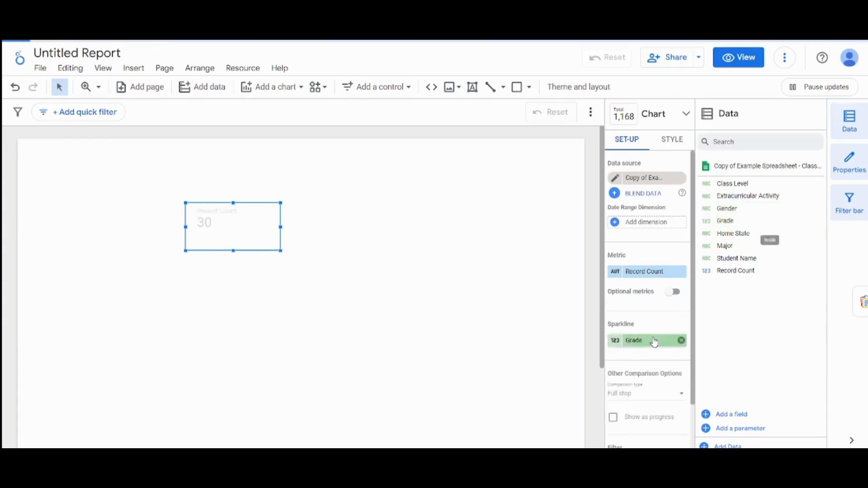
pyautogui.click(614, 345)
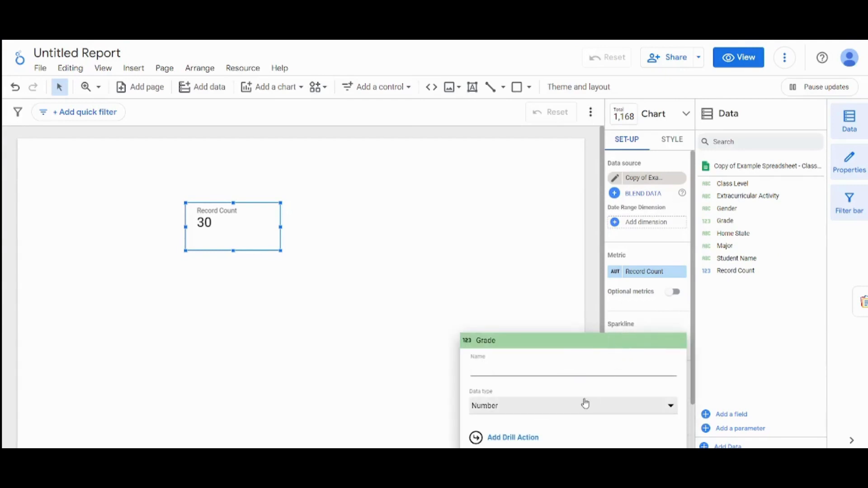
pyautogui.click(634, 318)
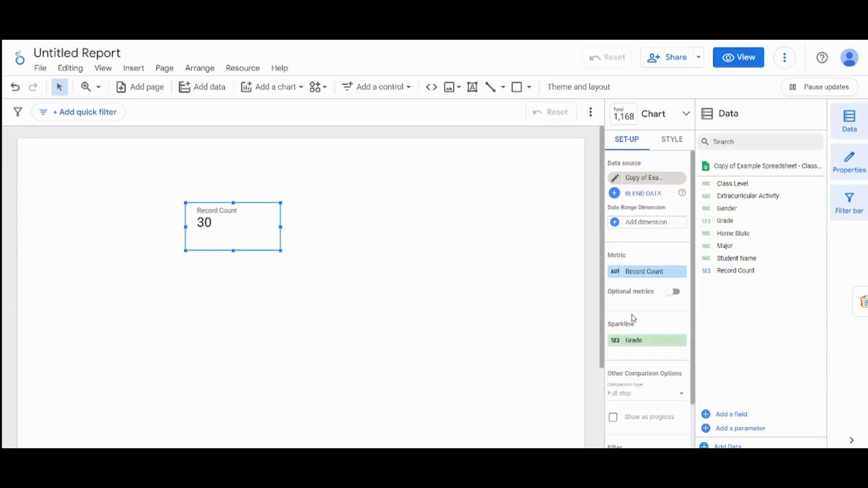
pyautogui.click(615, 346)
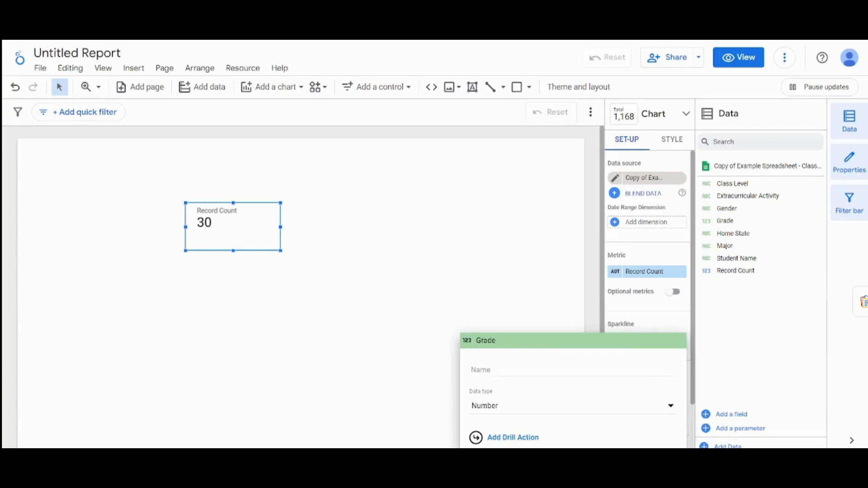
pyautogui.press('Escape')
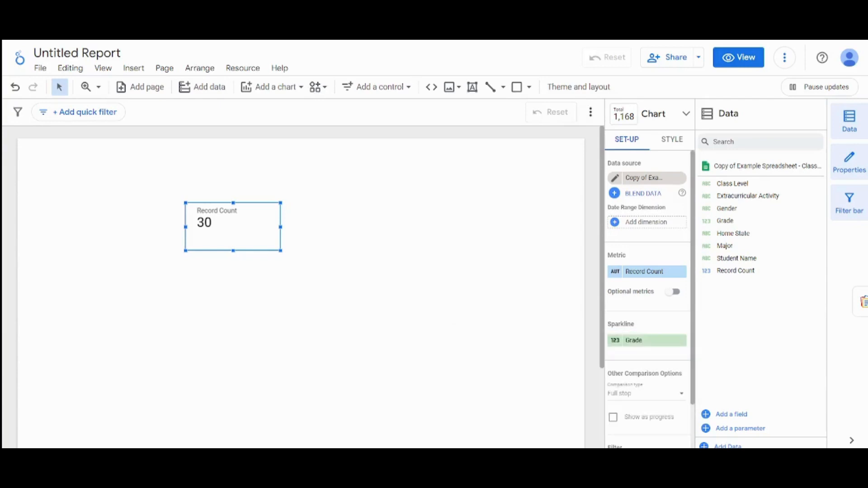
pyautogui.click(681, 340)
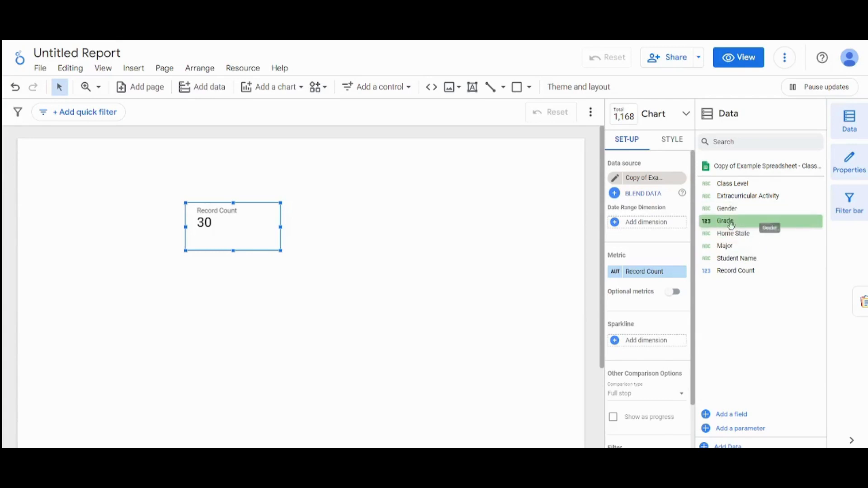
# - Replace the scorecard's metric with Grade and set its aggregation to Average
pyautogui.moveTo(733, 222); pyautogui.dragTo(638, 280)
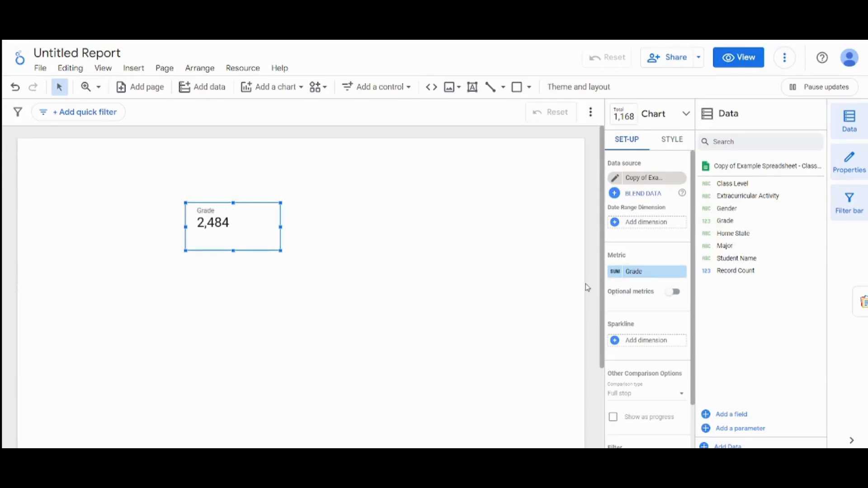
pyautogui.click(615, 274)
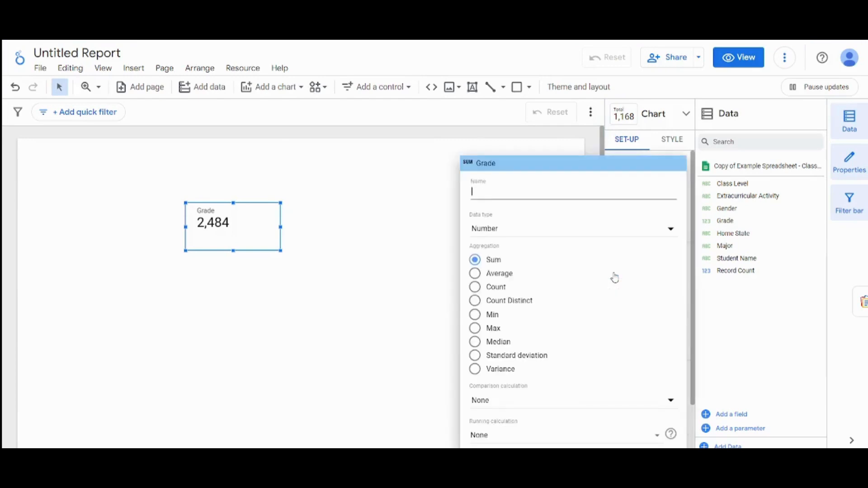
pyautogui.click(499, 276)
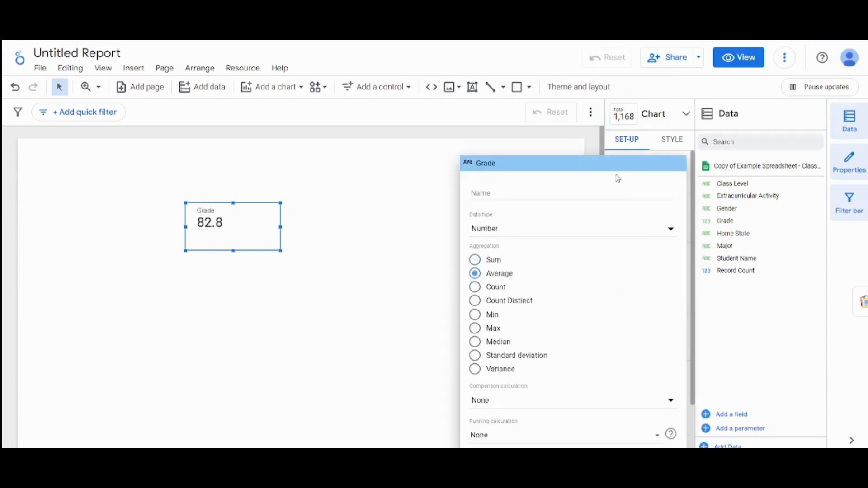
pyautogui.click(525, 149)
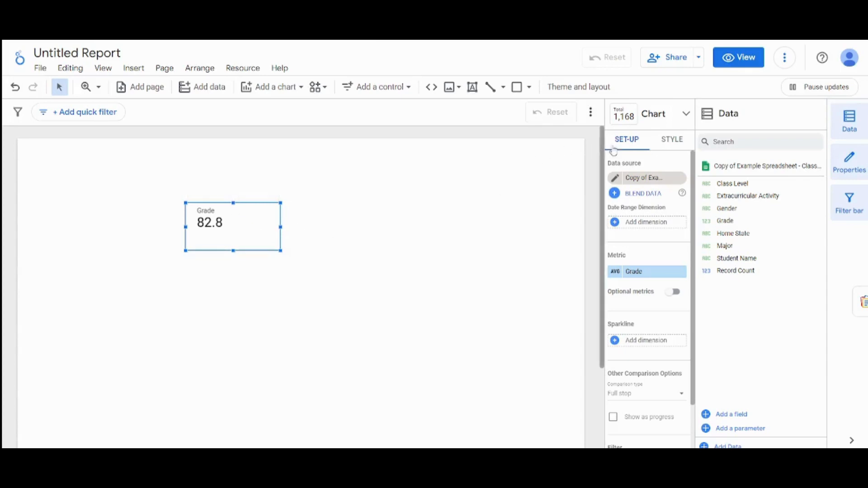
# - Set the font colour of the scorecard's labels to dark red
pyautogui.click(664, 144)
pyautogui.scroll(-1, 695, 193)
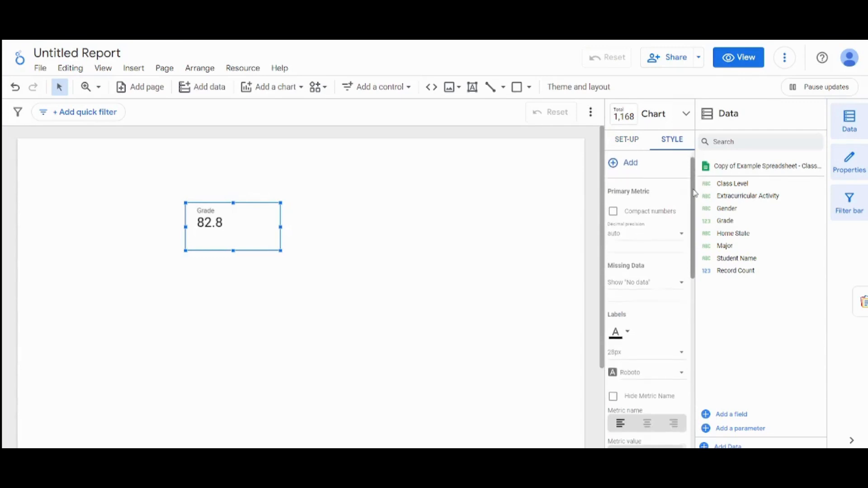
pyautogui.scroll(-1, 695, 193)
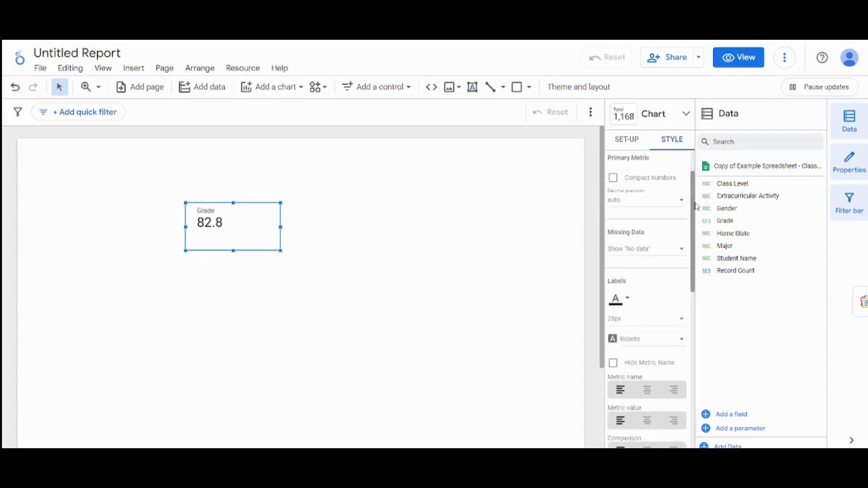
pyautogui.click(630, 301)
pyautogui.click(656, 310)
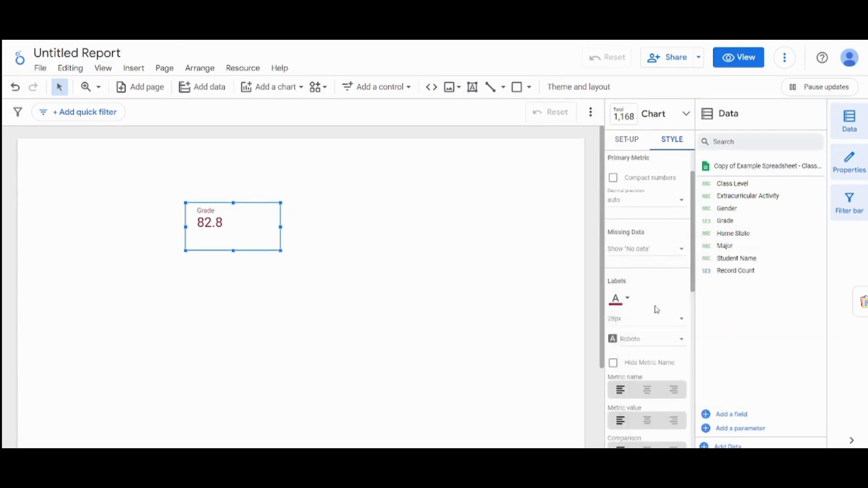
# - Set the scorecard's background colour to black
pyautogui.scroll(-3, 698, 304)
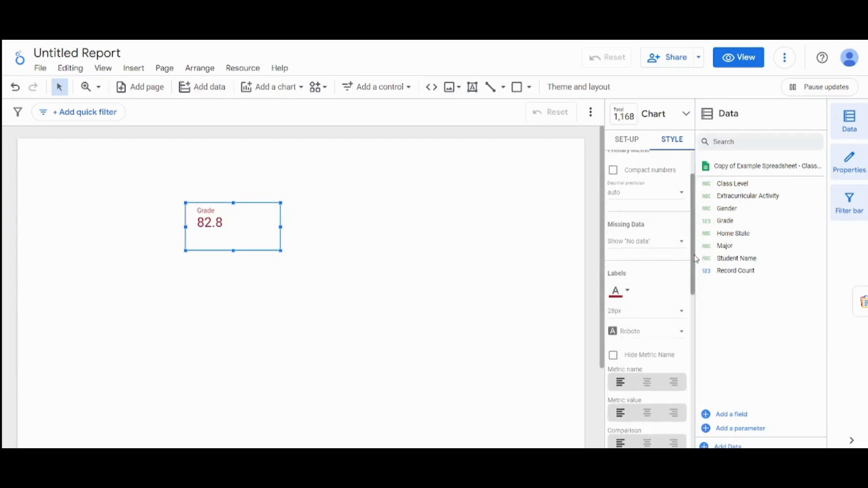
pyautogui.scroll(-4, 698, 304)
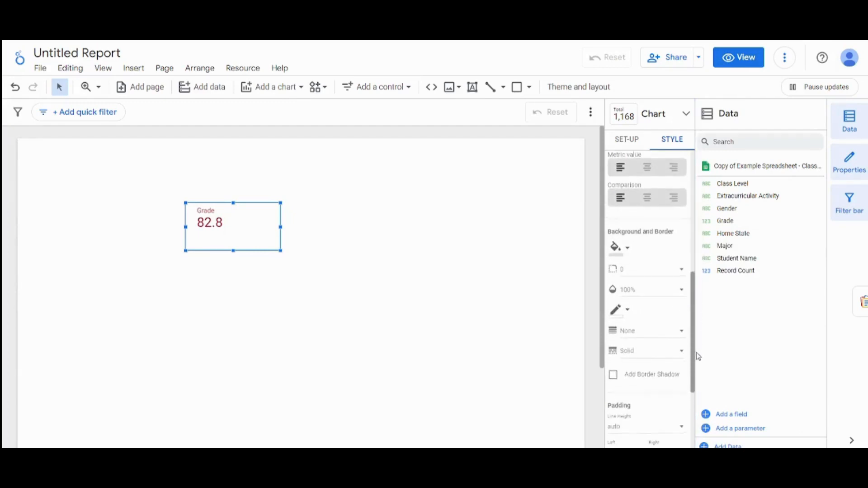
pyautogui.click(629, 248)
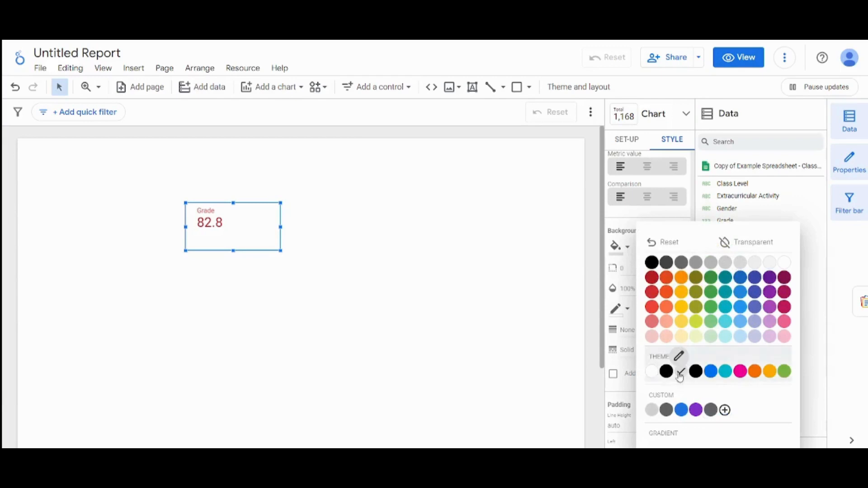
pyautogui.click(653, 262)
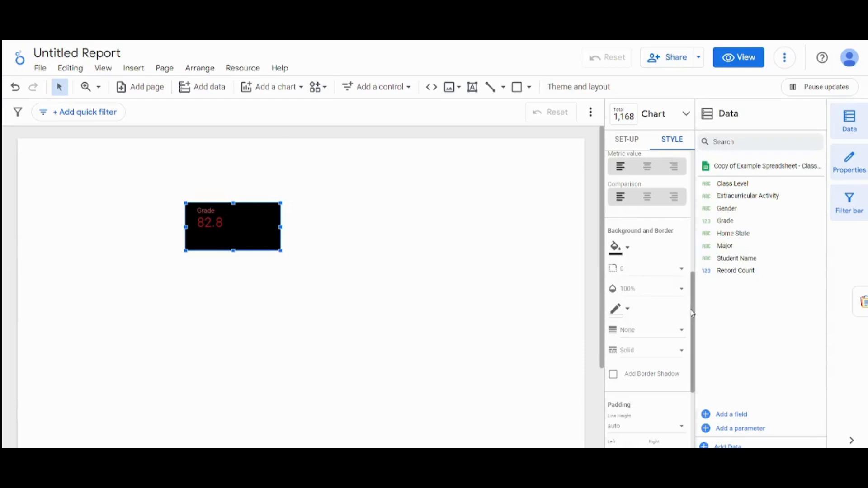
pyautogui.moveTo(692, 313)
pyautogui.mouseDown()
pyautogui.moveTo(706, 385)
pyautogui.moveTo(687, 362)
pyautogui.moveTo(685, 319)
pyautogui.mouseUp()
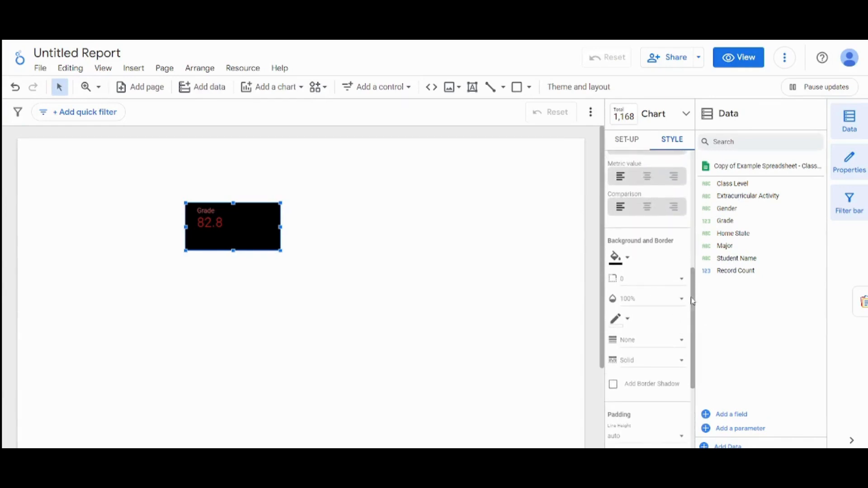
# - Round the scorecard's corners with a border radius of 30
pyautogui.moveTo(695, 300); pyautogui.dragTo(681, 291)
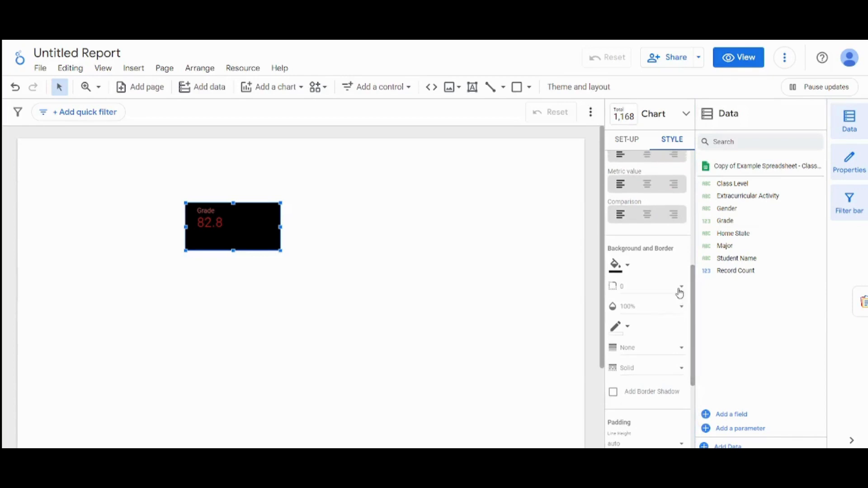
pyautogui.click(679, 290)
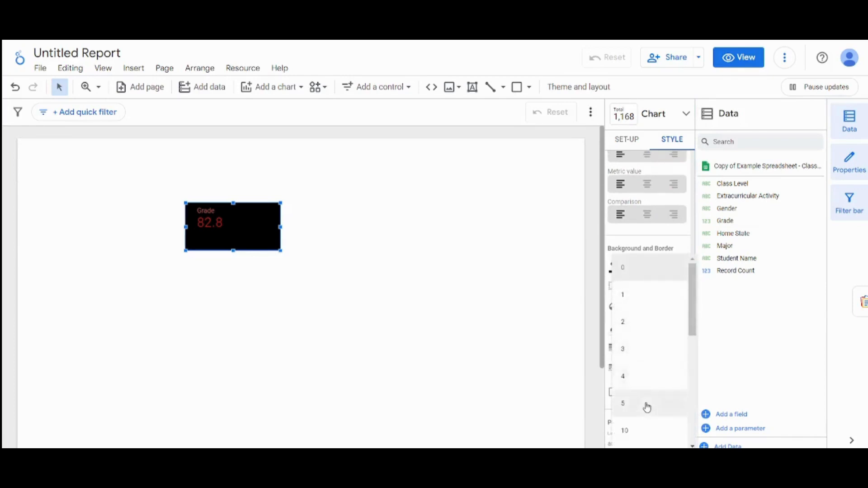
pyautogui.click(636, 430)
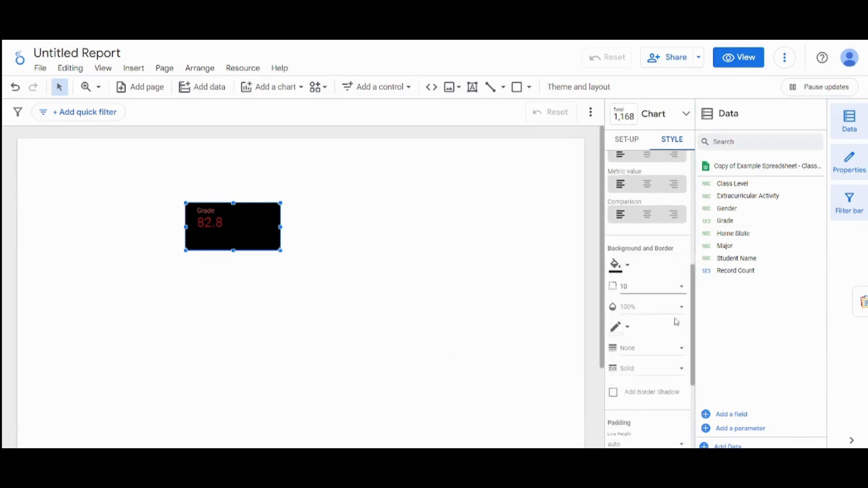
pyautogui.click(638, 286)
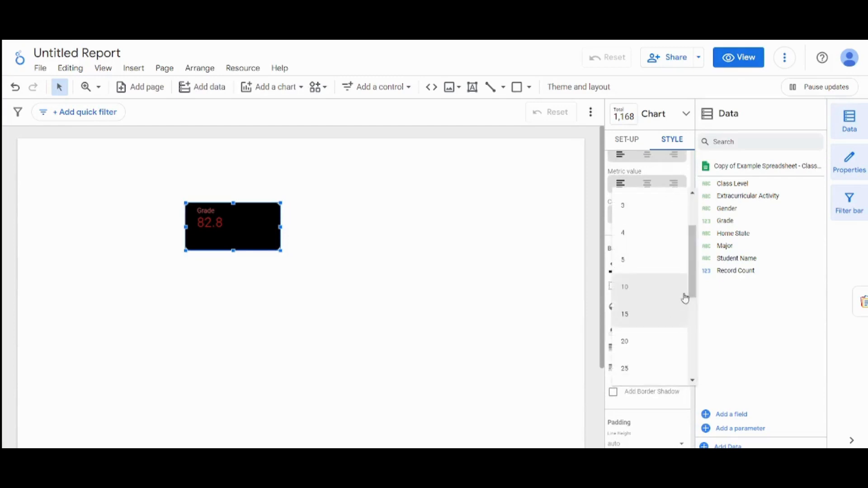
pyautogui.moveTo(696, 278); pyautogui.dragTo(699, 299)
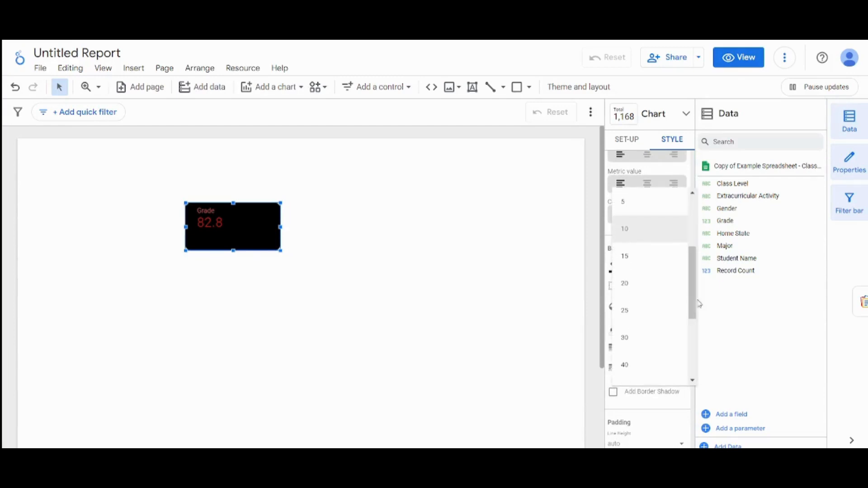
pyautogui.click(641, 338)
pyautogui.click(480, 304)
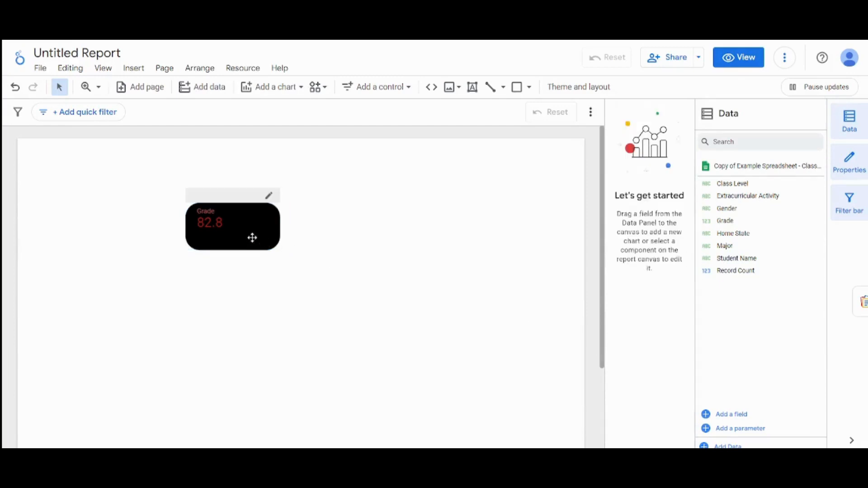
# - Delete the scorecard and draw a large horizontal bar chart across the upper part of the report page
pyautogui.click(226, 233)
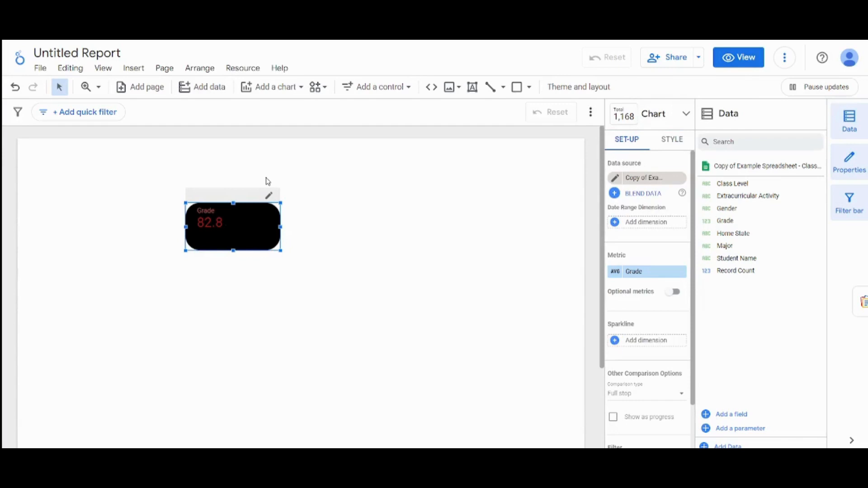
pyautogui.press('Delete')
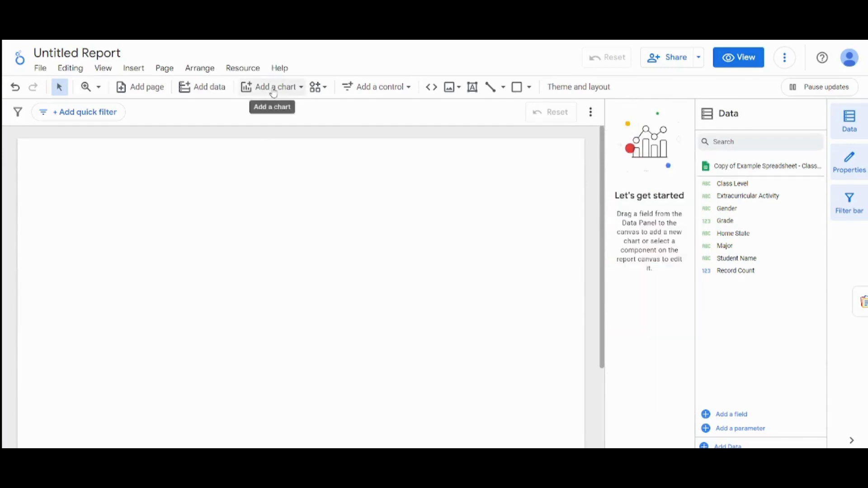
pyautogui.click(273, 89)
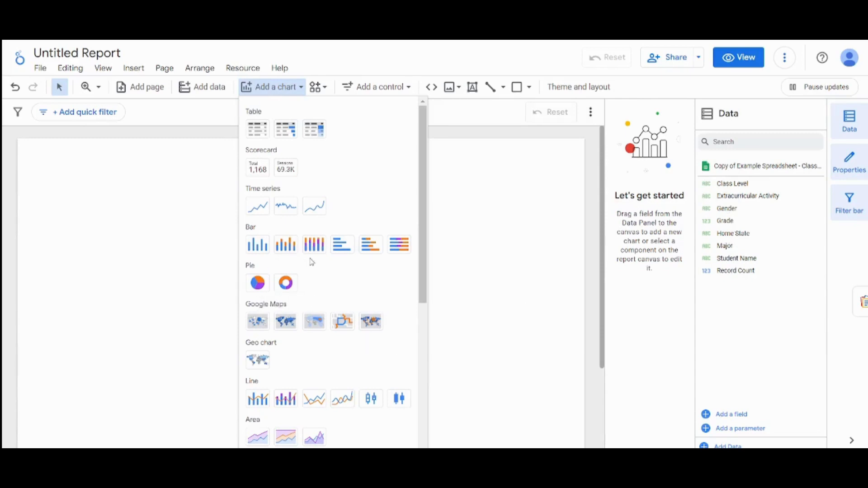
pyautogui.click(343, 243)
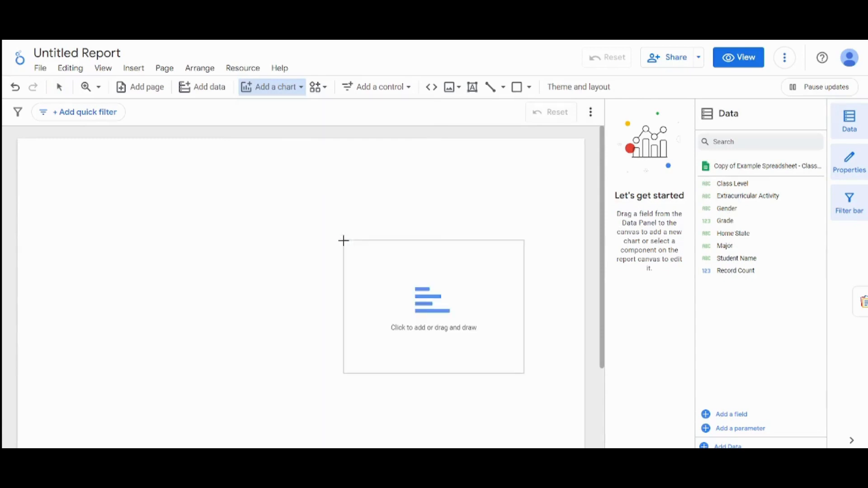
pyautogui.moveTo(97, 166); pyautogui.dragTo(505, 377)
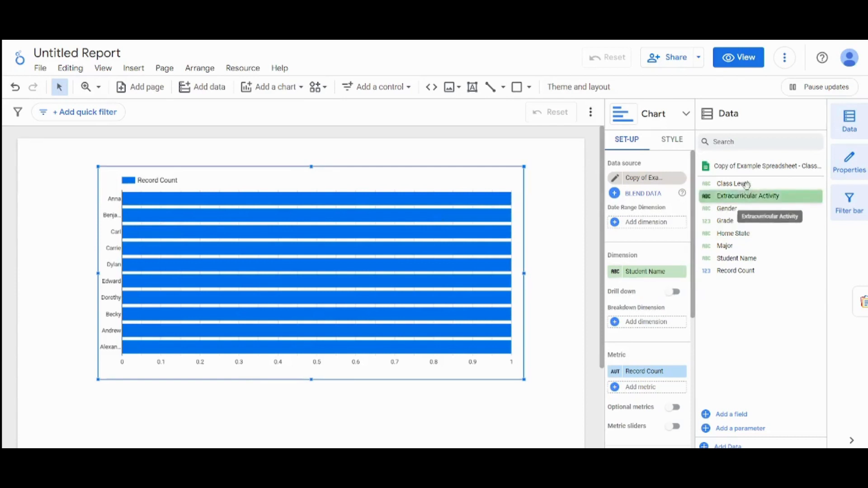
# - Set the bar chart's dimension to Class Level and replace its Record Count metric with Grade
pyautogui.moveTo(737, 183); pyautogui.dragTo(644, 277)
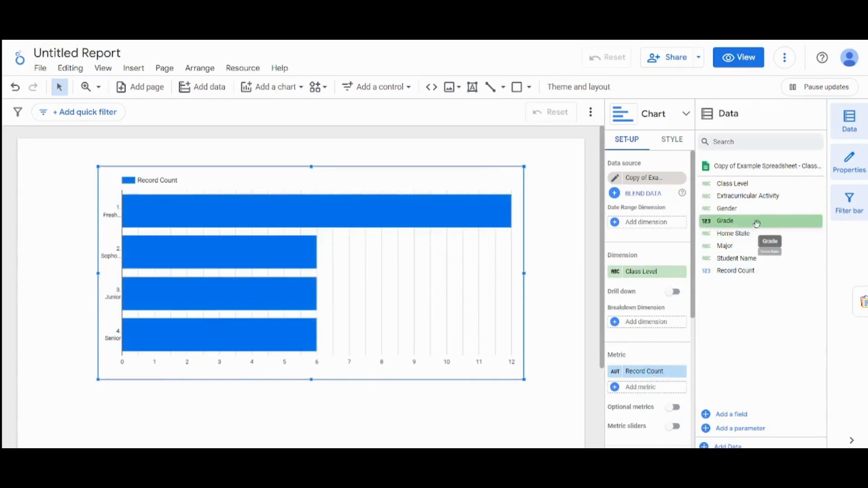
pyautogui.moveTo(758, 223); pyautogui.dragTo(650, 382)
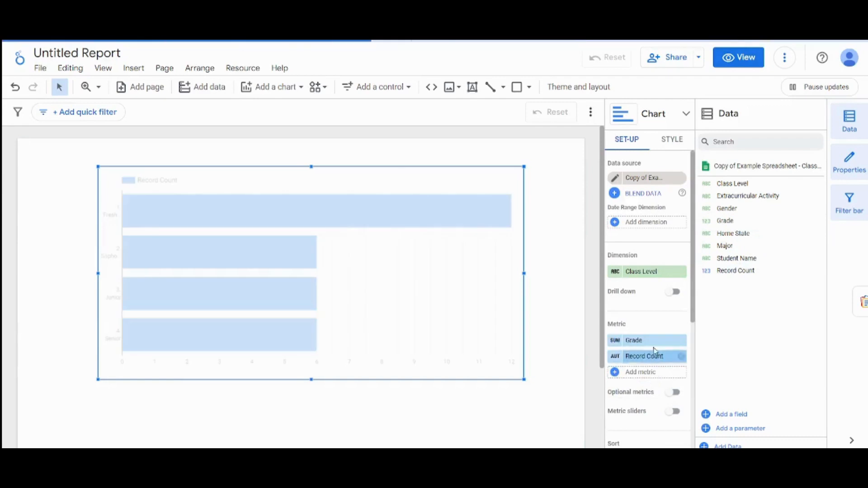
pyautogui.click(682, 357)
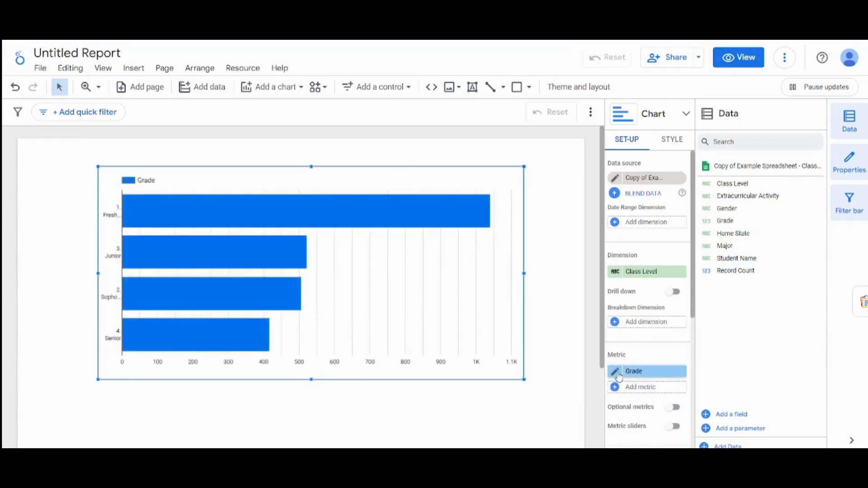
# - Set the bar chart's Grade metric to Average aggregation and check the values of the class level bars
pyautogui.click(618, 376)
pyautogui.click(498, 275)
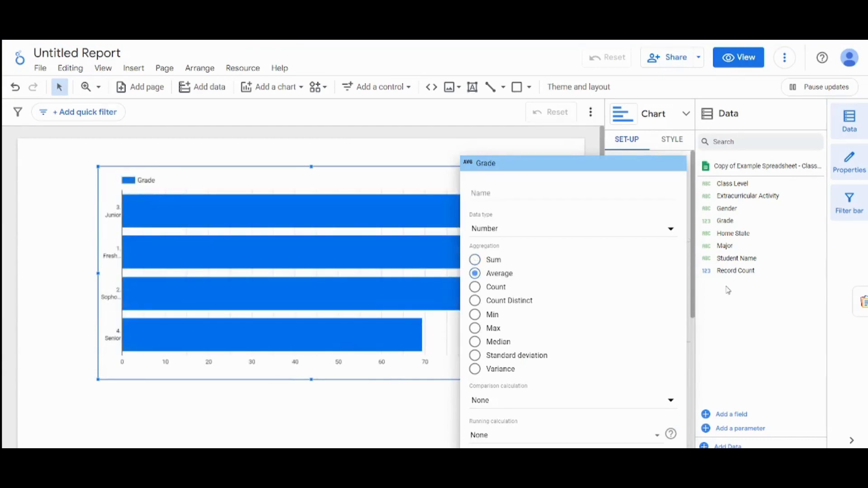
pyautogui.click(731, 310)
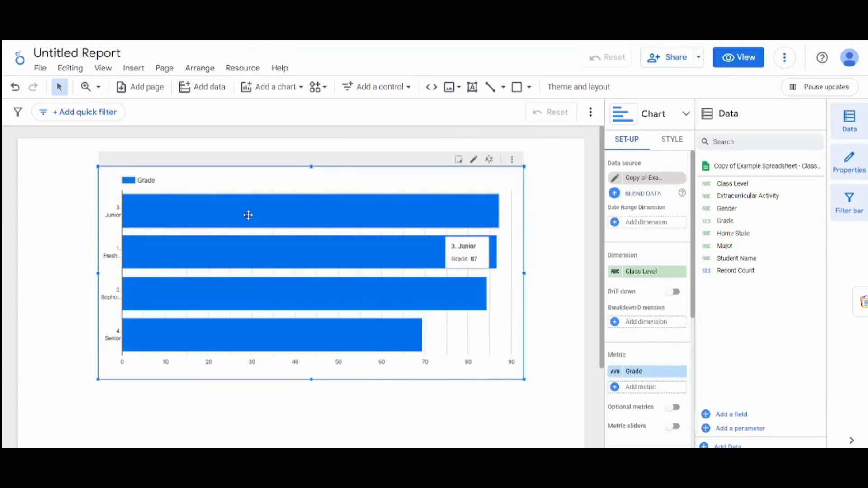
pyautogui.moveTo(178, 204)
pyautogui.moveTo(364, 250)
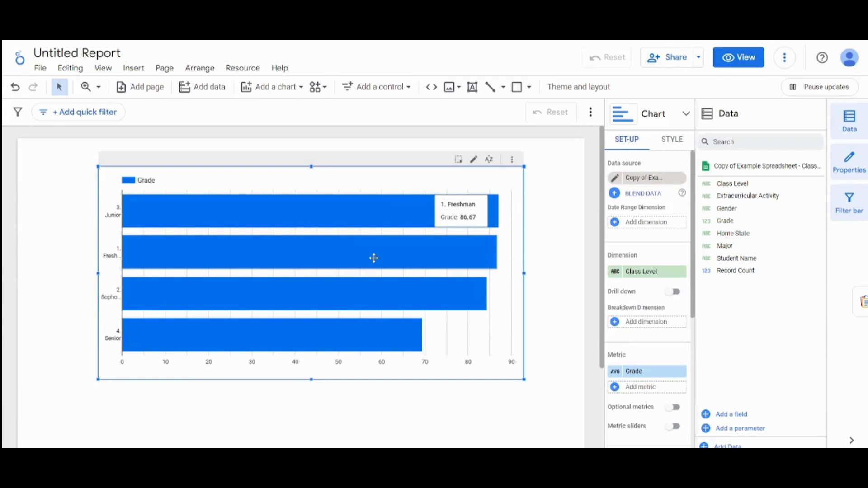
pyautogui.moveTo(375, 294)
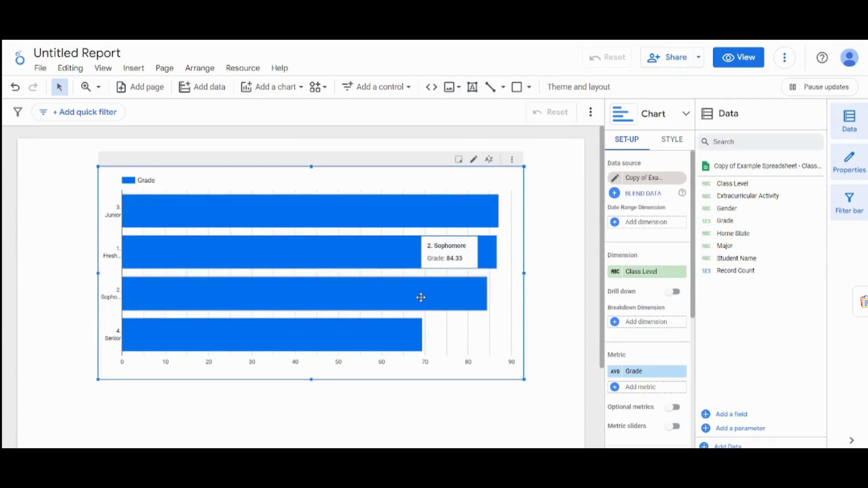
pyautogui.moveTo(386, 327)
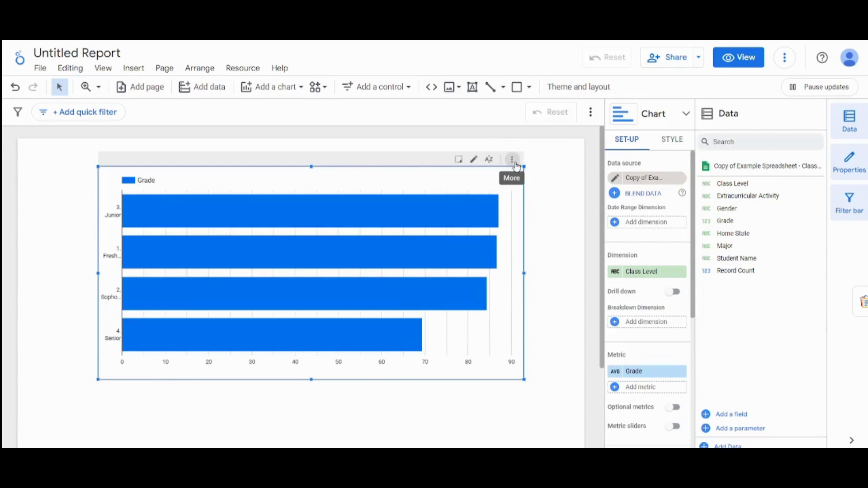
# - Try white as the bar chart's axis colour and undo the change
pyautogui.click(673, 140)
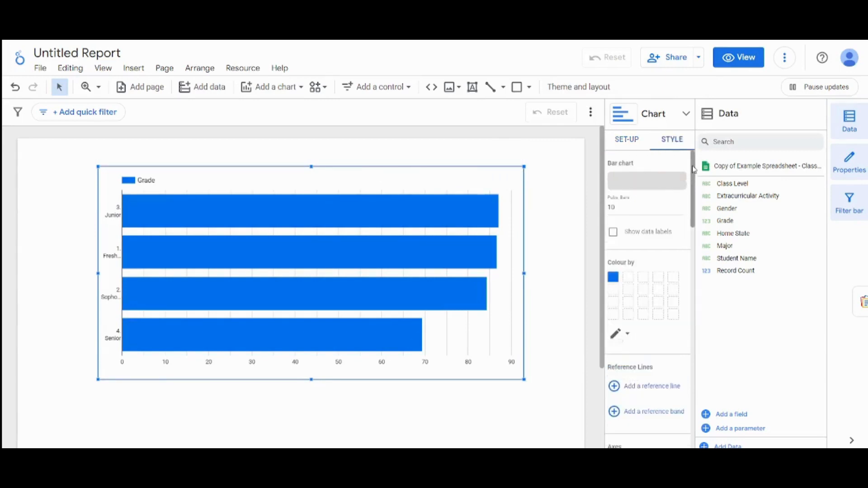
pyautogui.moveTo(697, 183); pyautogui.dragTo(696, 310)
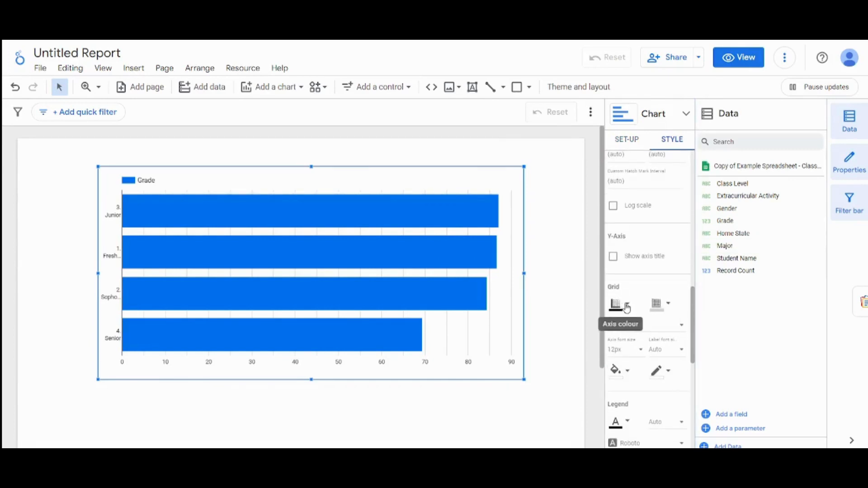
pyautogui.click(627, 305)
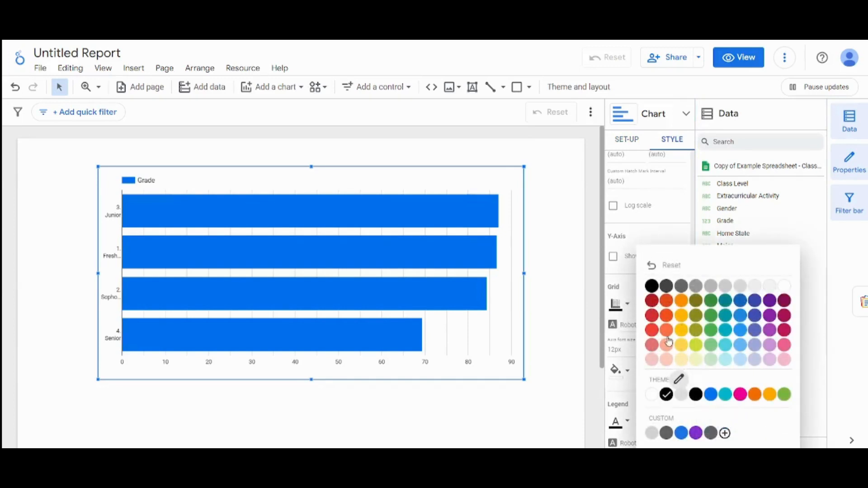
pyautogui.click(651, 395)
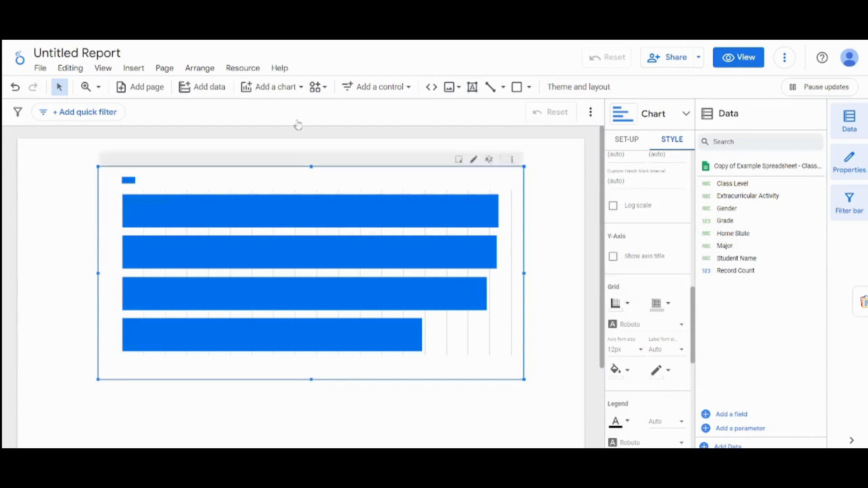
pyautogui.click(16, 89)
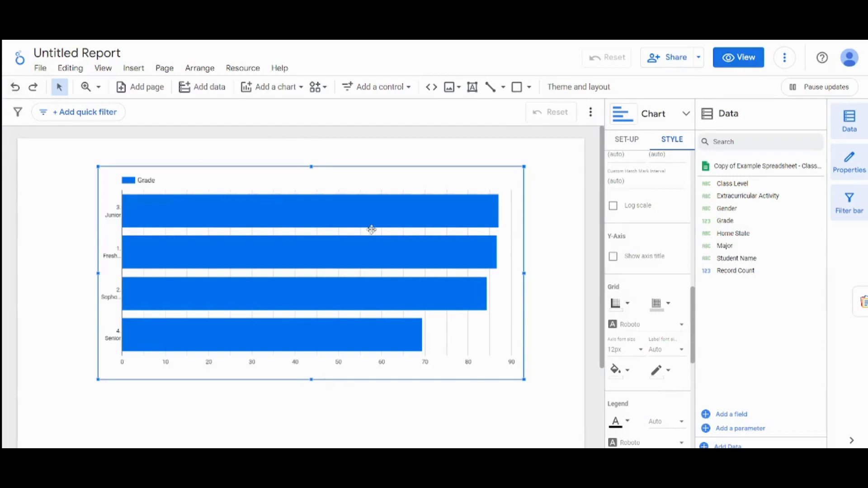
# - Lighten the bar chart's grid colour to a near-white shade and set the legend's font colour to dark red
pyautogui.click(672, 310)
pyautogui.click(791, 270)
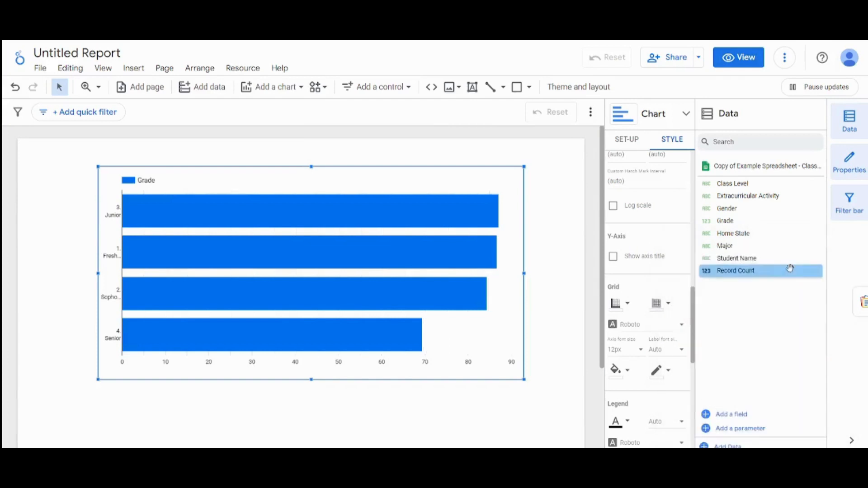
pyautogui.scroll(-1, 697, 317)
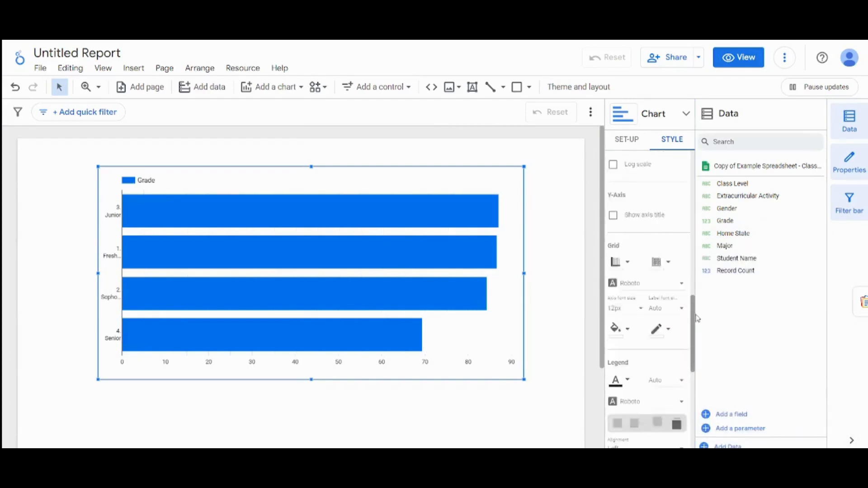
pyautogui.scroll(-2, 698, 319)
pyautogui.click(623, 288)
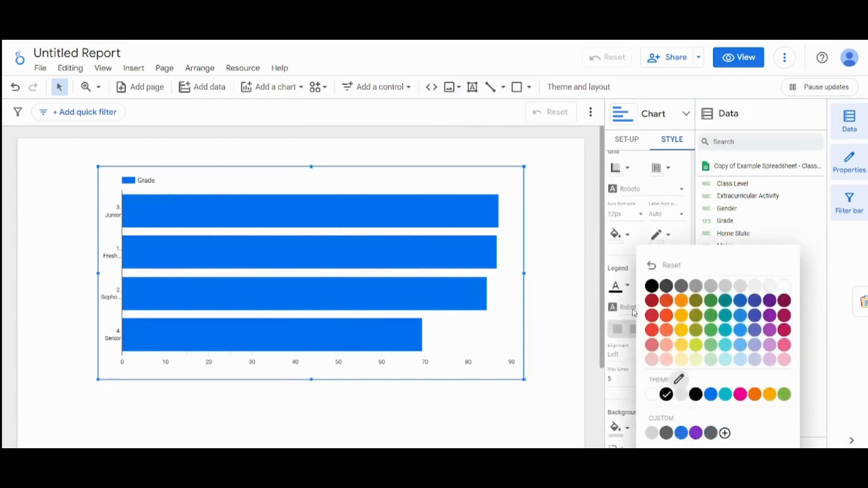
pyautogui.click(653, 301)
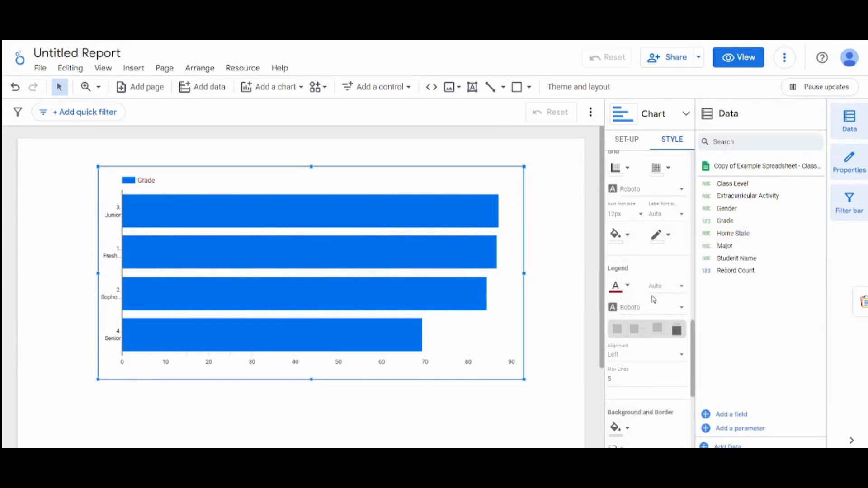
# - Set the bar chart's background colour to light grey
pyautogui.scroll(-3, 652, 317)
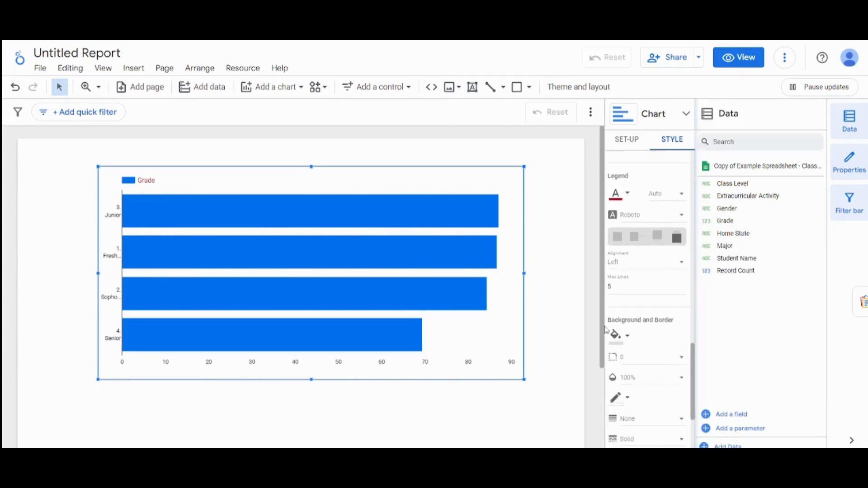
pyautogui.click(628, 338)
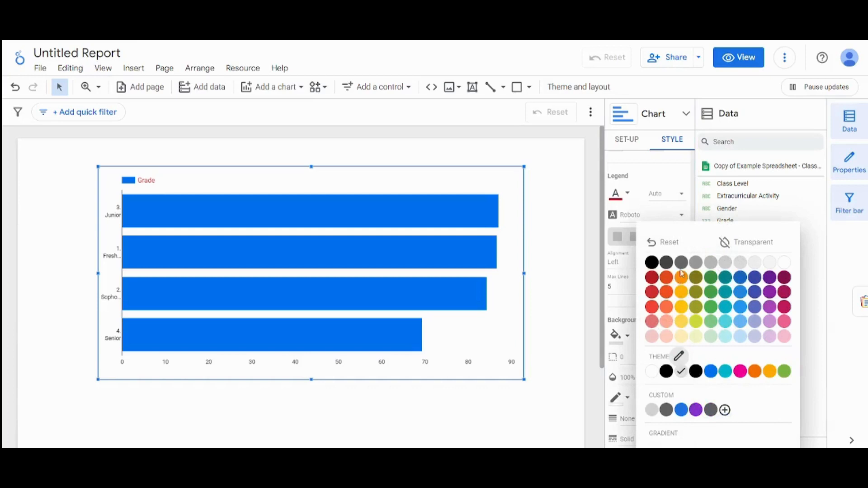
pyautogui.click(740, 262)
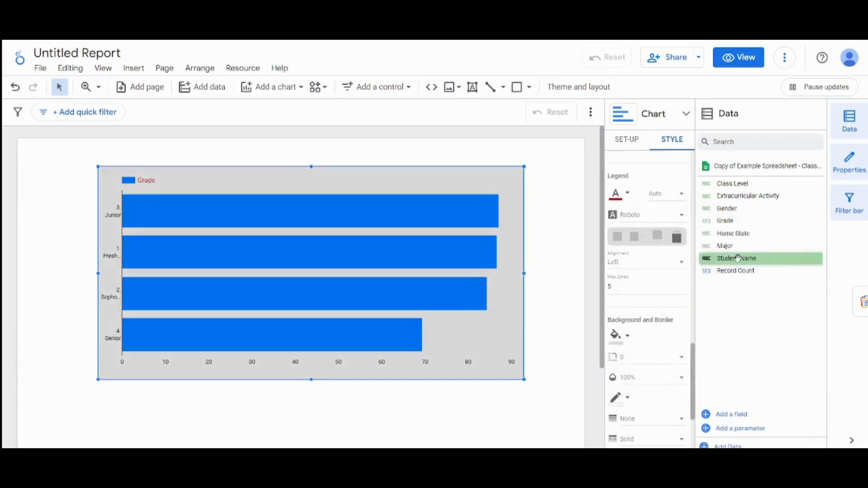
# - Change the colour of the chart's bars to dark red
pyautogui.moveTo(693, 375); pyautogui.dragTo(663, 183)
pyautogui.scroll(-5, 662, 184)
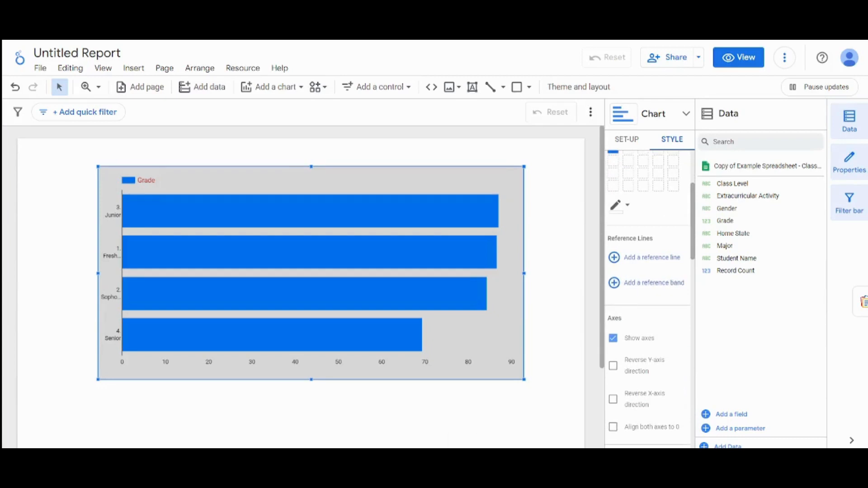
pyautogui.scroll(-5, 648, 299)
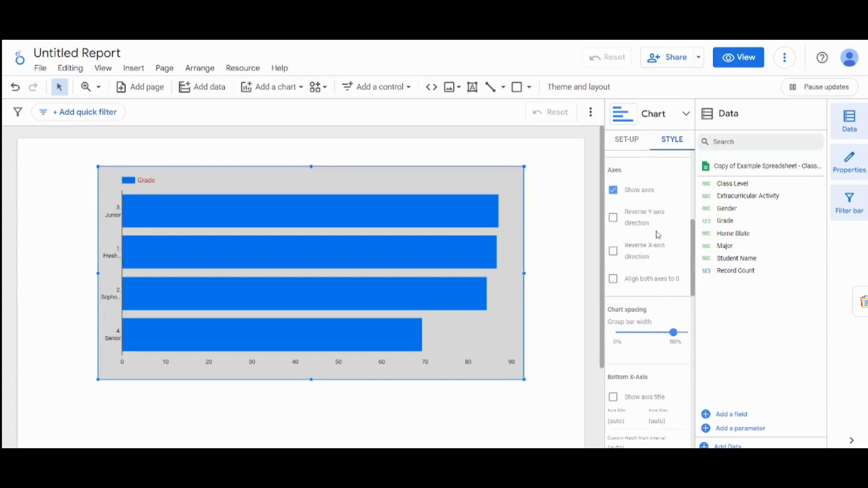
pyautogui.moveTo(690, 250); pyautogui.dragTo(671, 197)
pyautogui.click(614, 217)
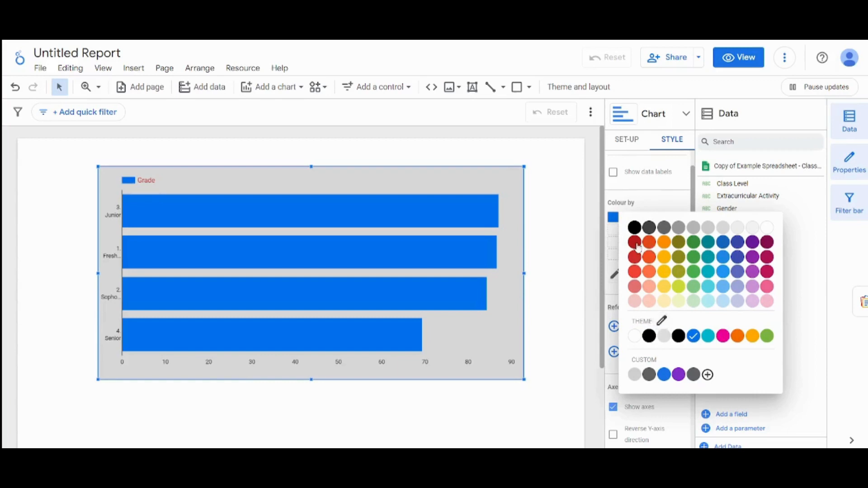
pyautogui.click(639, 246)
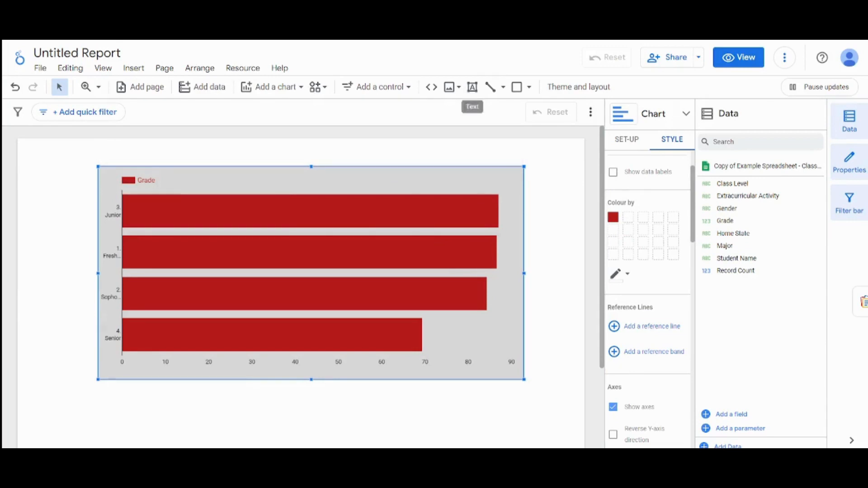
# - Change the bar chart of average grade by class level into a column chart
pyautogui.click(683, 114)
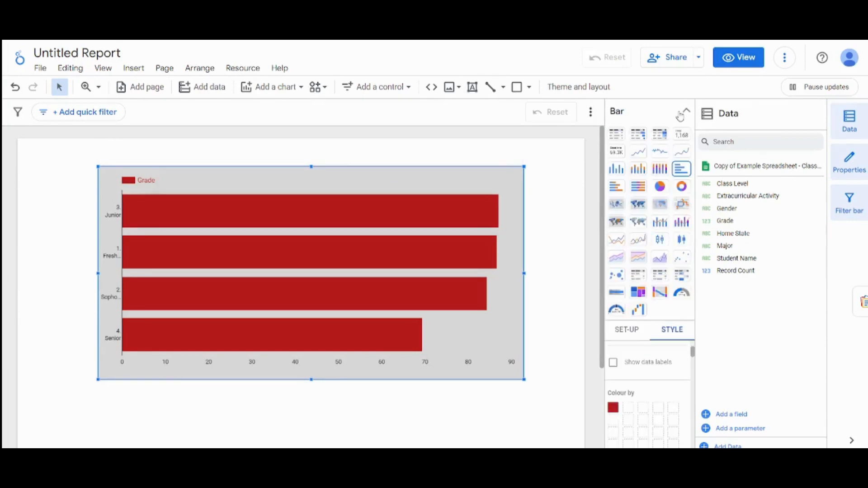
pyautogui.click(617, 170)
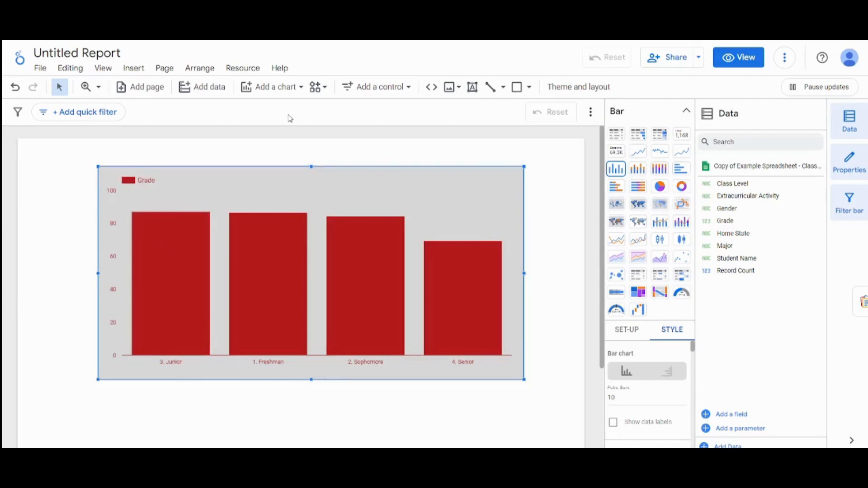
# - Look through the chart types that can be added to the report, close the list and deselect the column chart
pyautogui.click(288, 90)
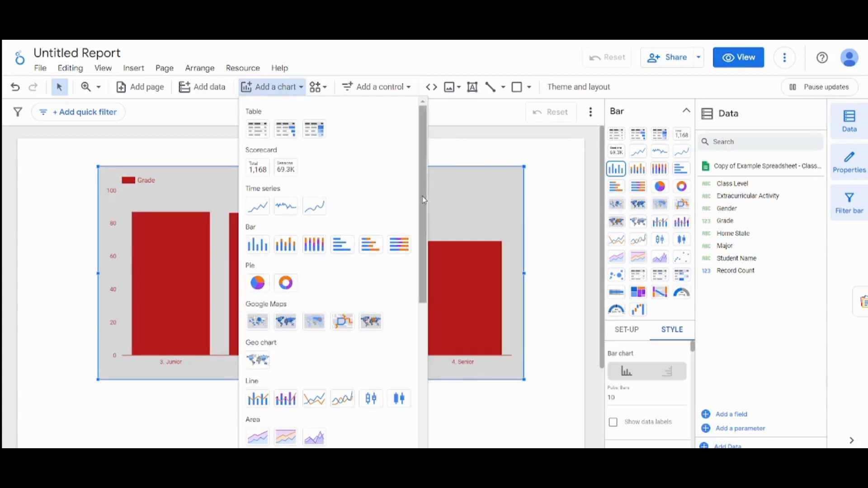
pyautogui.moveTo(422, 196); pyautogui.dragTo(430, 398)
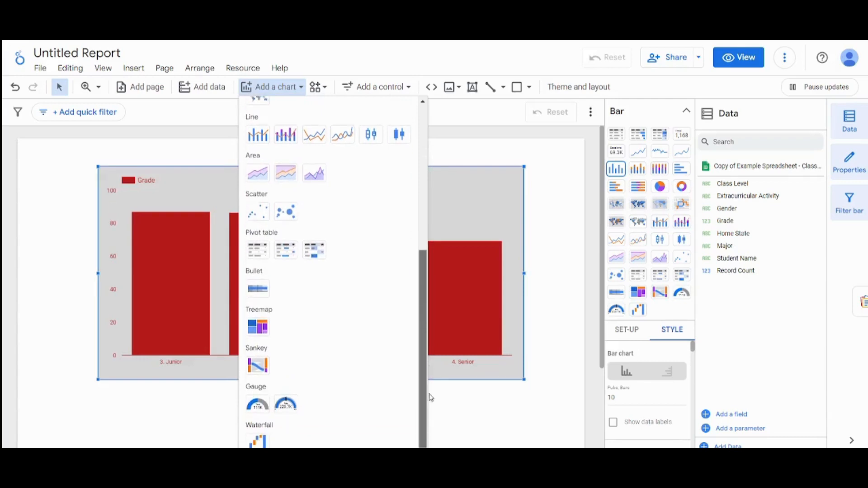
pyautogui.moveTo(419, 359); pyautogui.dragTo(384, 198)
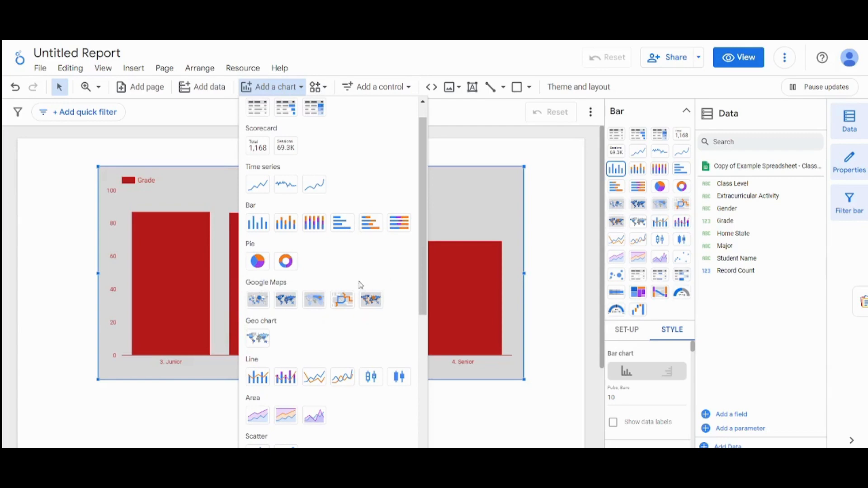
pyautogui.moveTo(423, 277)
pyautogui.mouseDown()
pyautogui.moveTo(424, 296)
pyautogui.moveTo(424, 264)
pyautogui.mouseUp()
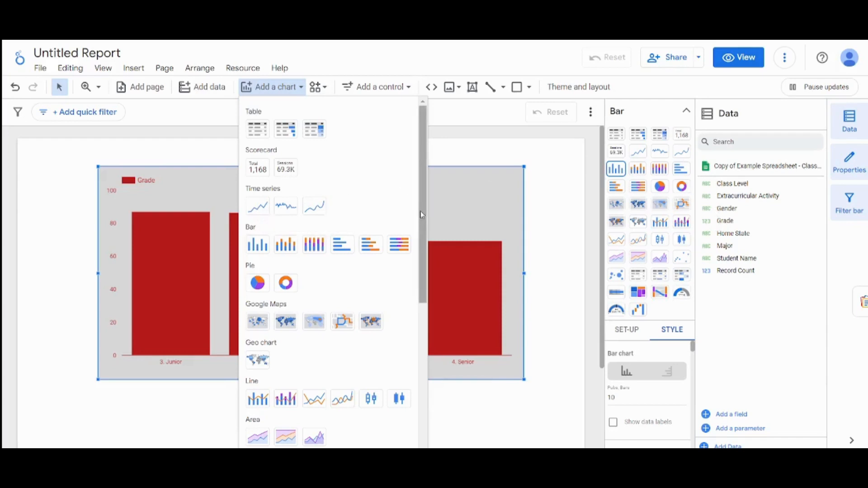
pyautogui.moveTo(423, 218); pyautogui.dragTo(418, 197)
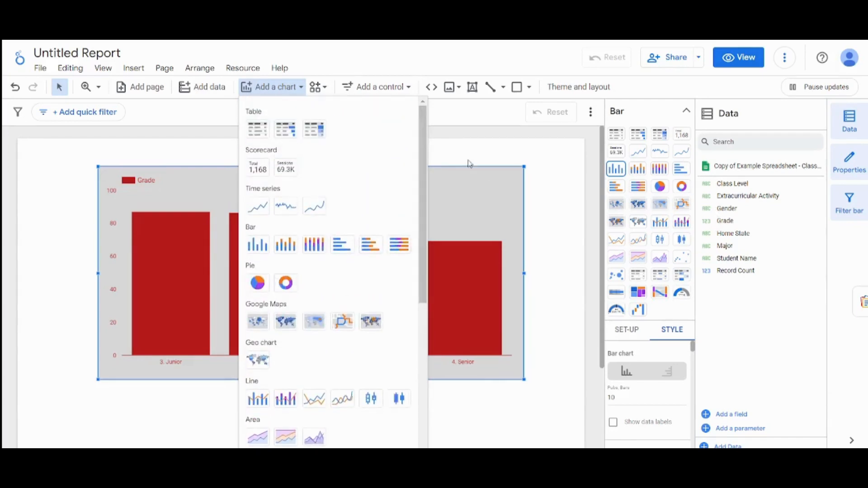
pyautogui.click(481, 145)
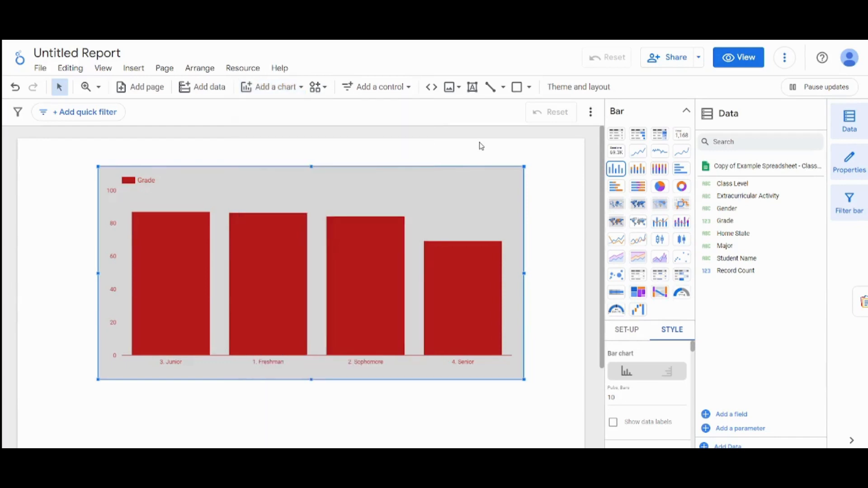
pyautogui.click(547, 203)
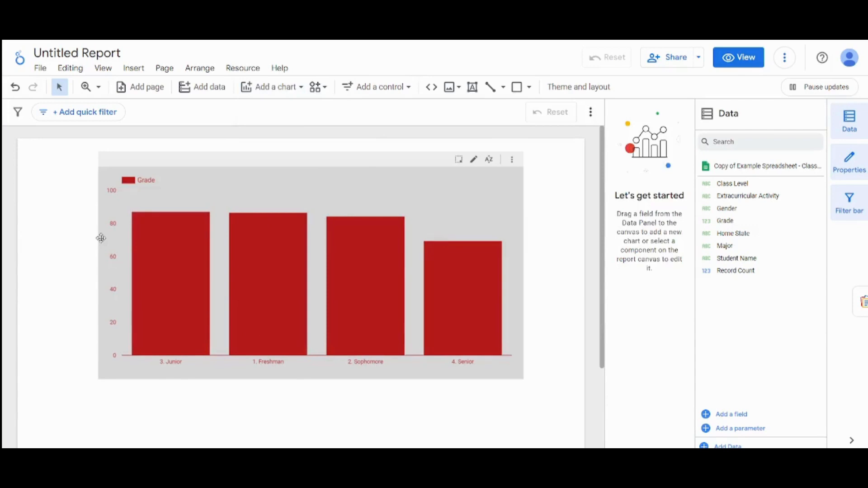
# - Add a quick filter on the Gender field that excludes Female and keeps only Male
pyautogui.click(94, 115)
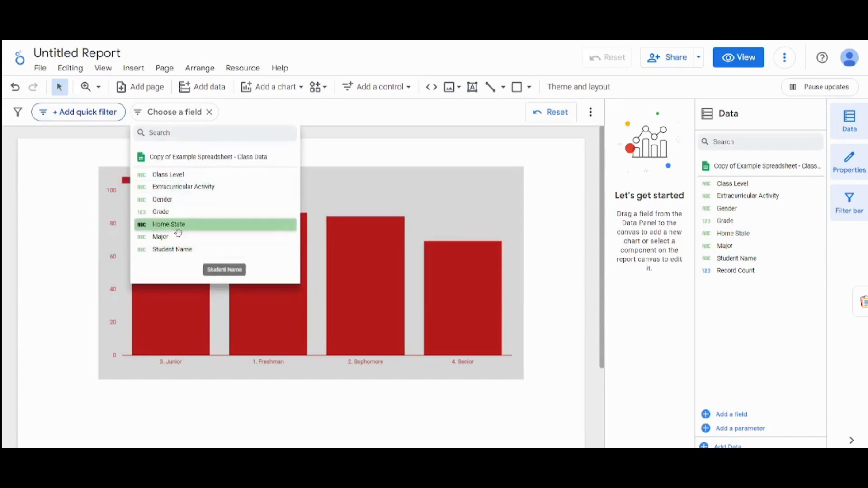
pyautogui.click(170, 200)
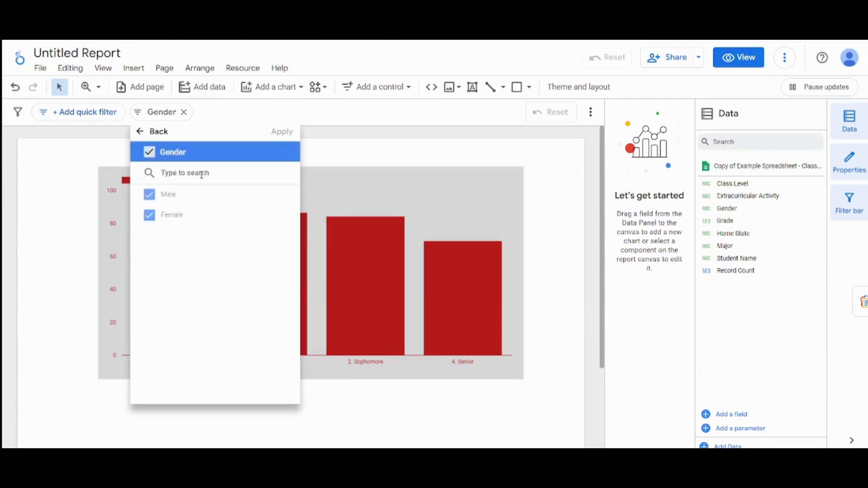
pyautogui.click(150, 216)
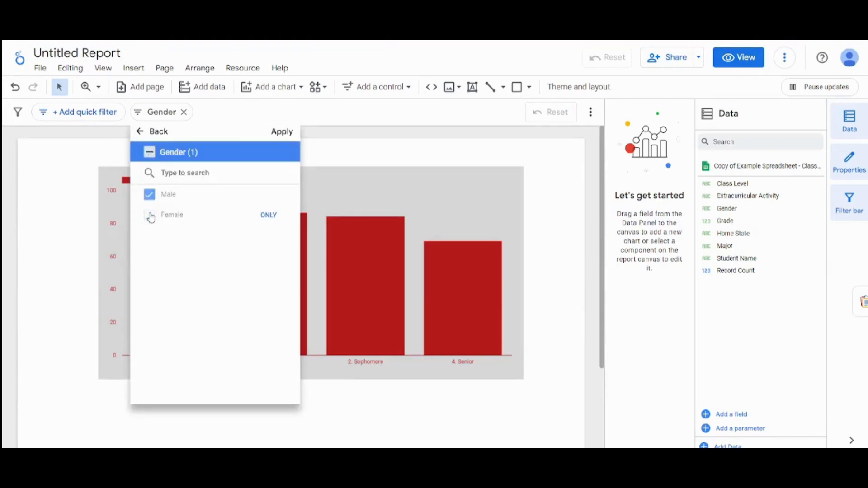
pyautogui.click(270, 136)
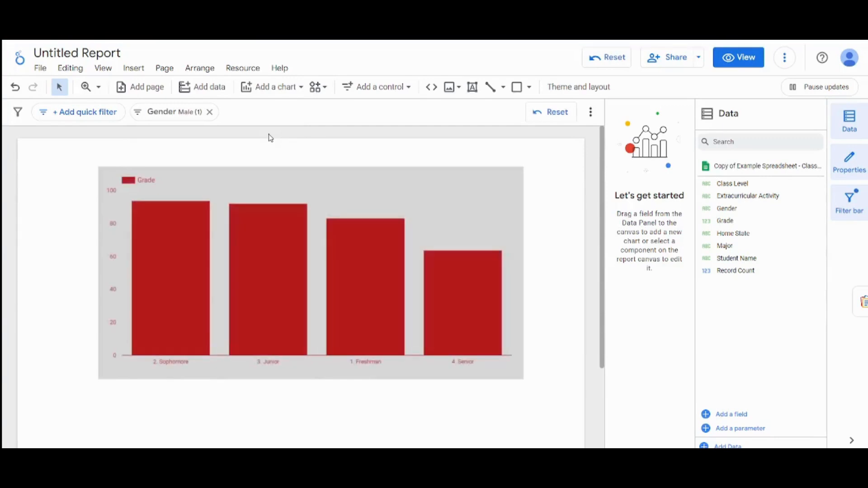
# - Inspect the average grade of each class level on the filtered column chart's bars
pyautogui.moveTo(178, 221)
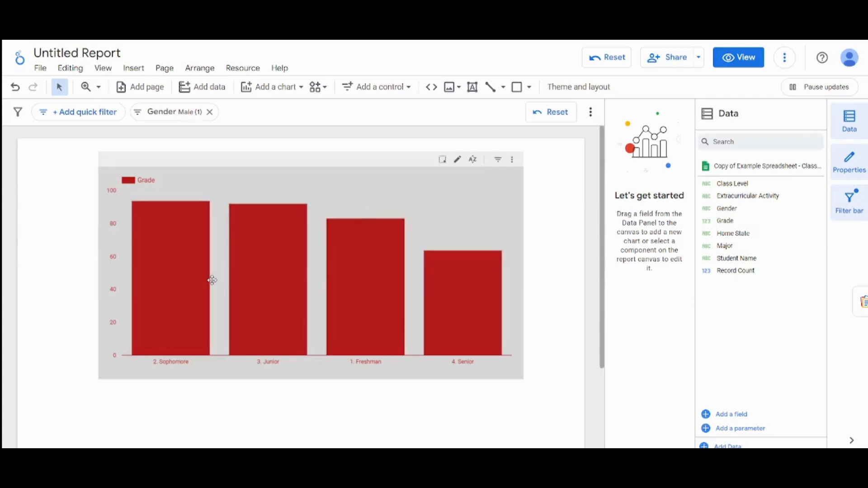
pyautogui.moveTo(273, 280)
pyautogui.moveTo(358, 281)
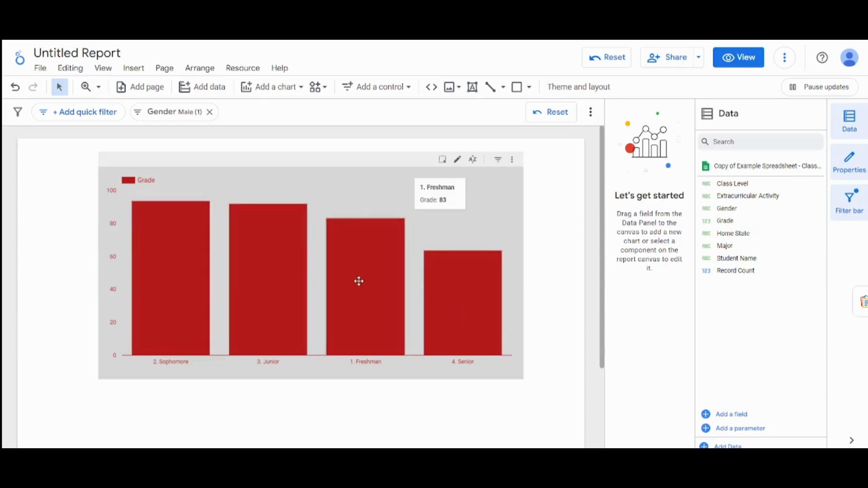
pyautogui.moveTo(300, 258)
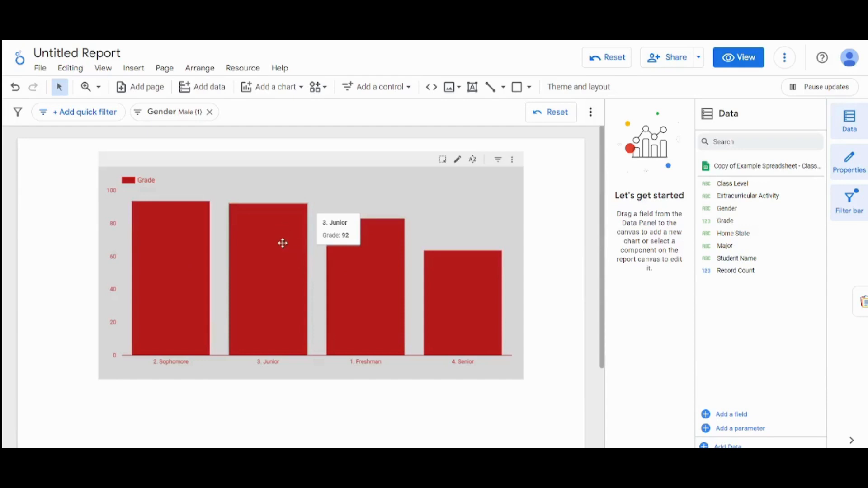
pyautogui.moveTo(138, 224)
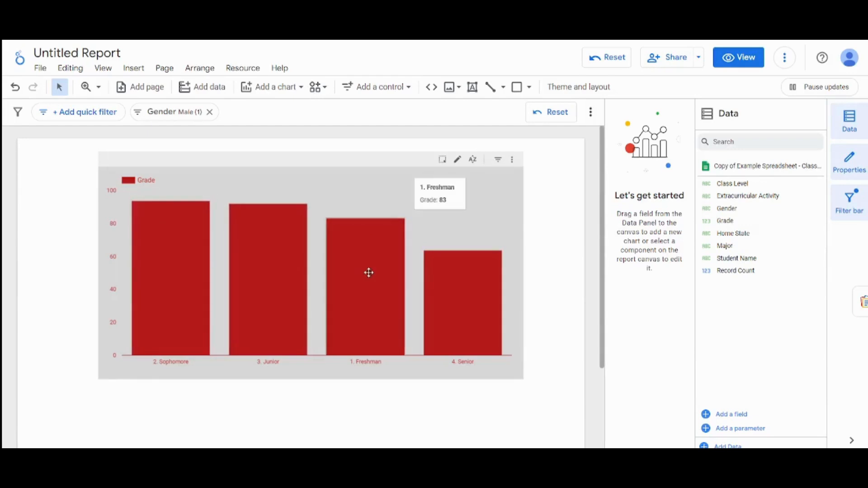
pyautogui.moveTo(467, 293)
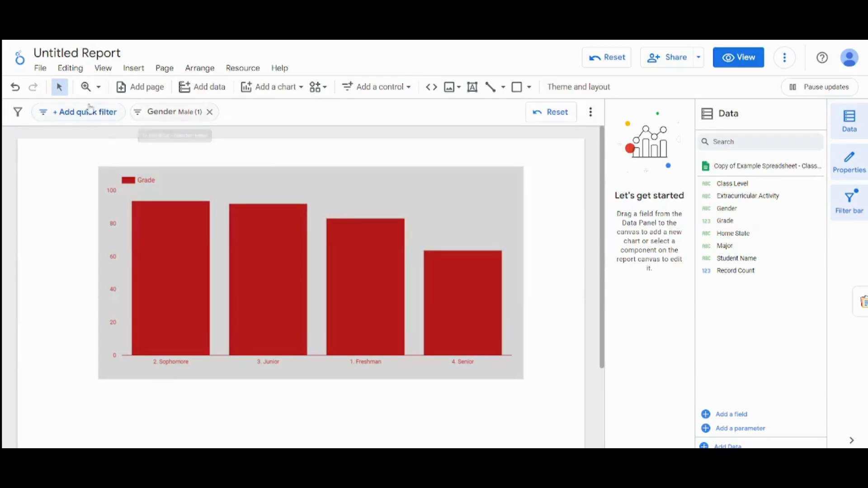
# - Switch the Gender quick filter to include only Female instead of Male
pyautogui.click(183, 114)
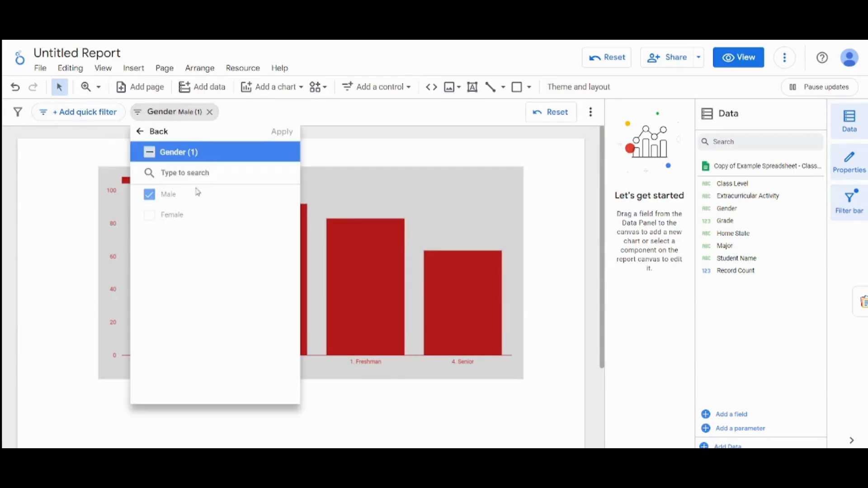
pyautogui.click(149, 216)
pyautogui.click(150, 195)
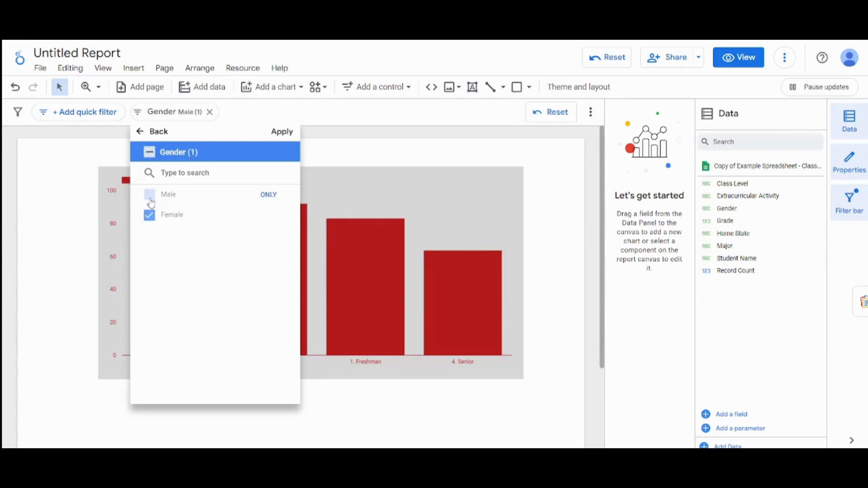
pyautogui.click(278, 137)
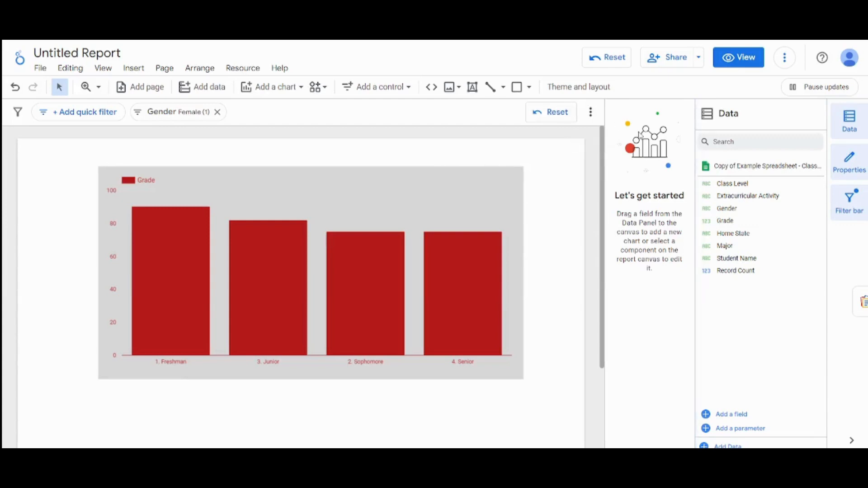
# - Review the column chart's data setup and the chart types available to add, leaving the list without adding one
pyautogui.click(461, 210)
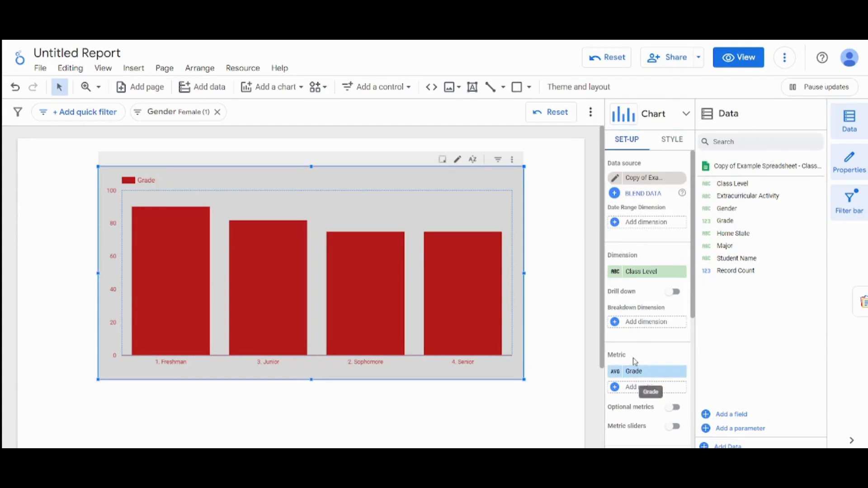
pyautogui.click(289, 93)
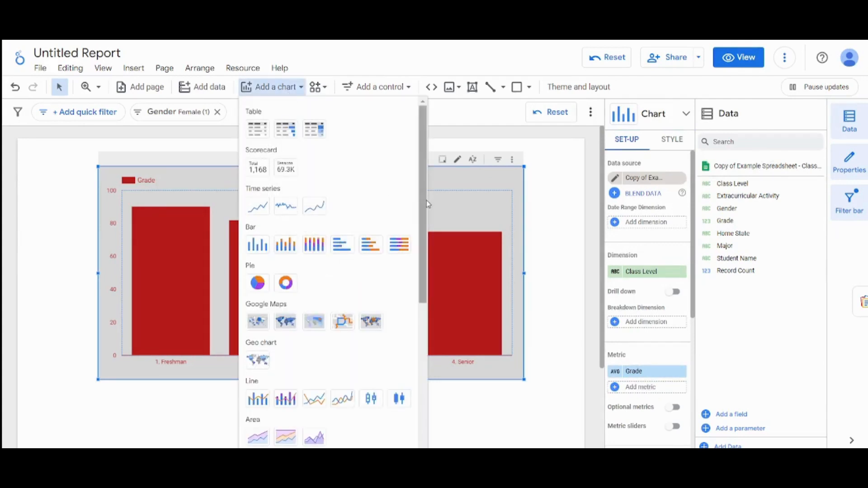
pyautogui.scroll(-5, 427, 200)
pyautogui.scroll(5, 407, 174)
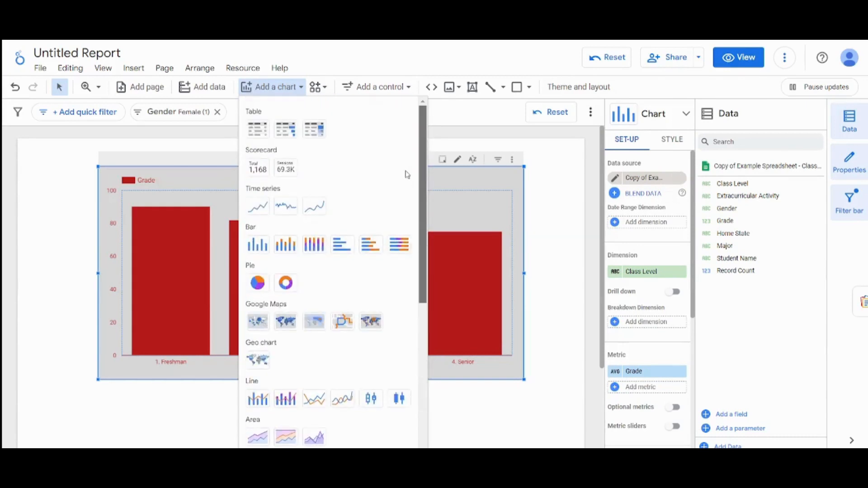
pyautogui.click(173, 192)
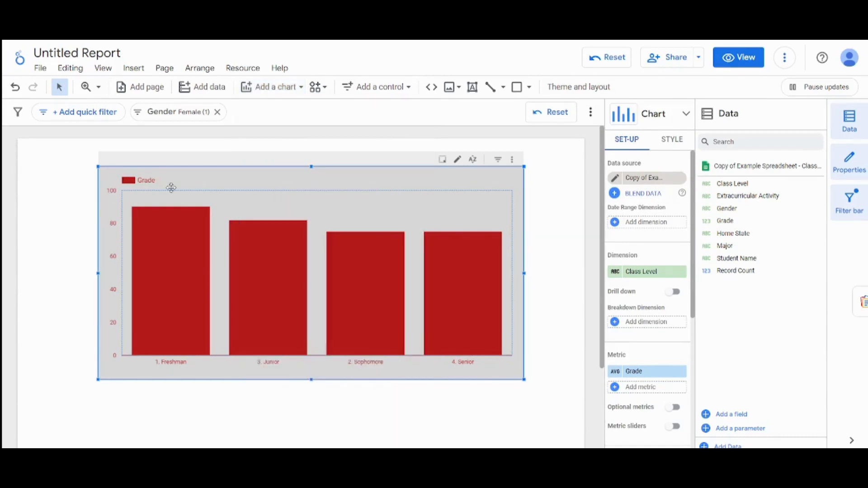